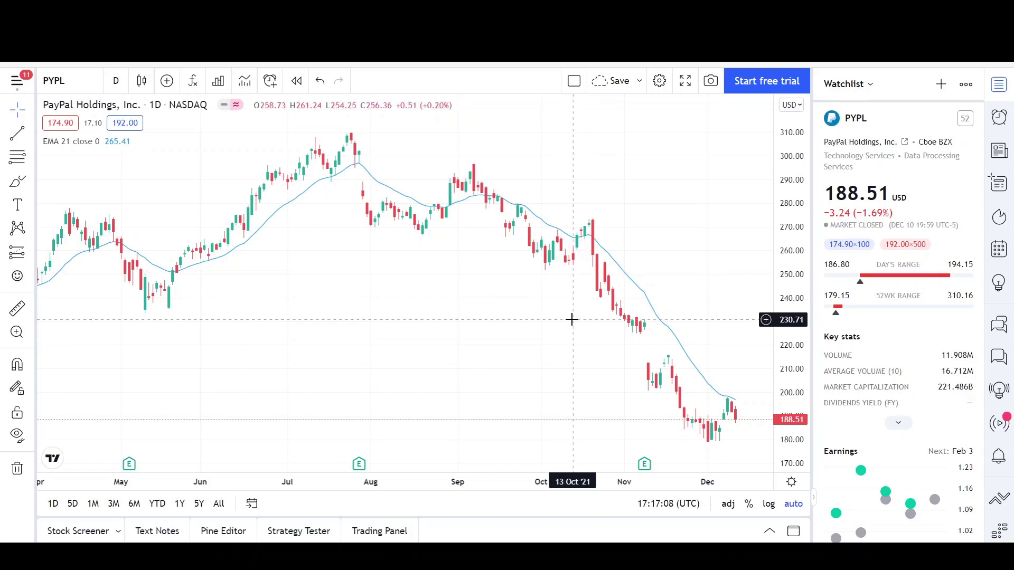
# Zoom out the daily PYPL chart so it spans October 2020 to December 2021.
pyautogui.scroll(-5, 572, 320)
pyautogui.scroll(-1, 554, 325)
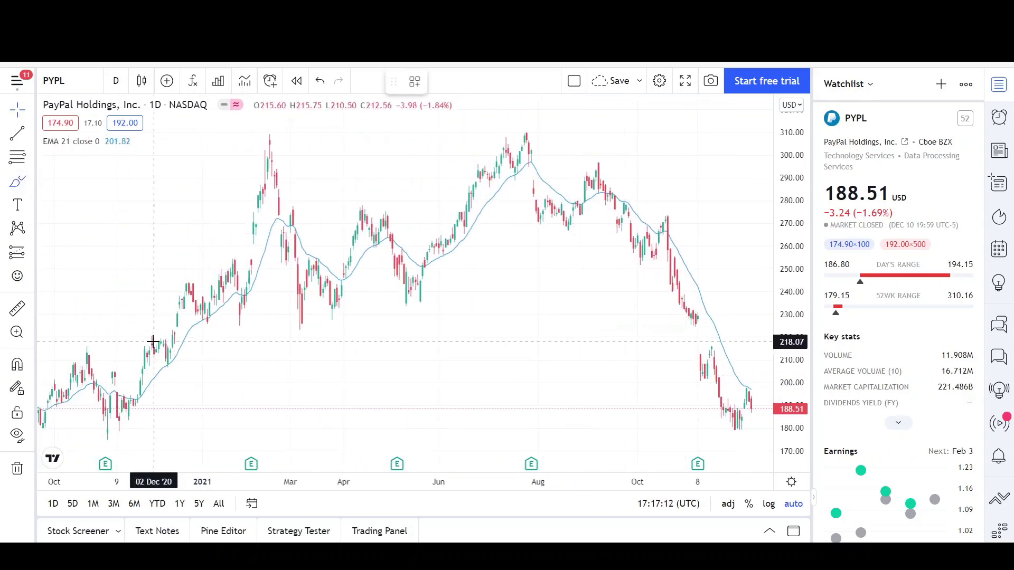
# Circle the EMA bounces from late 2020 through the March dip, May, June and July in red.
pyautogui.moveTo(170, 351); pyautogui.dragTo(168, 349)
pyautogui.moveTo(205, 308)
pyautogui.mouseDown()
pyautogui.moveTo(211, 325)
pyautogui.moveTo(244, 292)
pyautogui.mouseUp()
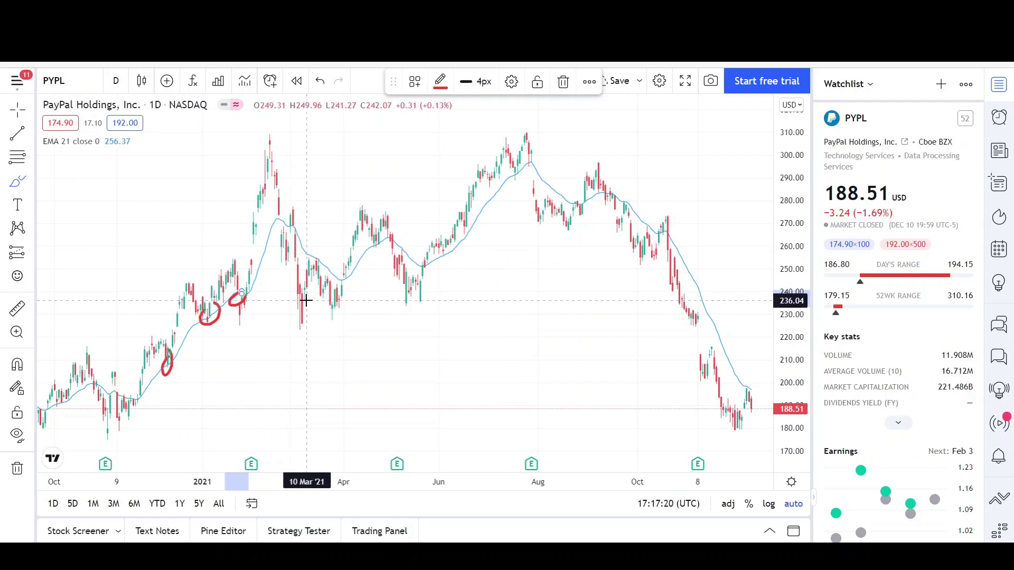
pyautogui.moveTo(288, 340)
pyautogui.mouseDown()
pyautogui.moveTo(301, 318)
pyautogui.moveTo(303, 325)
pyautogui.moveTo(342, 316)
pyautogui.mouseUp()
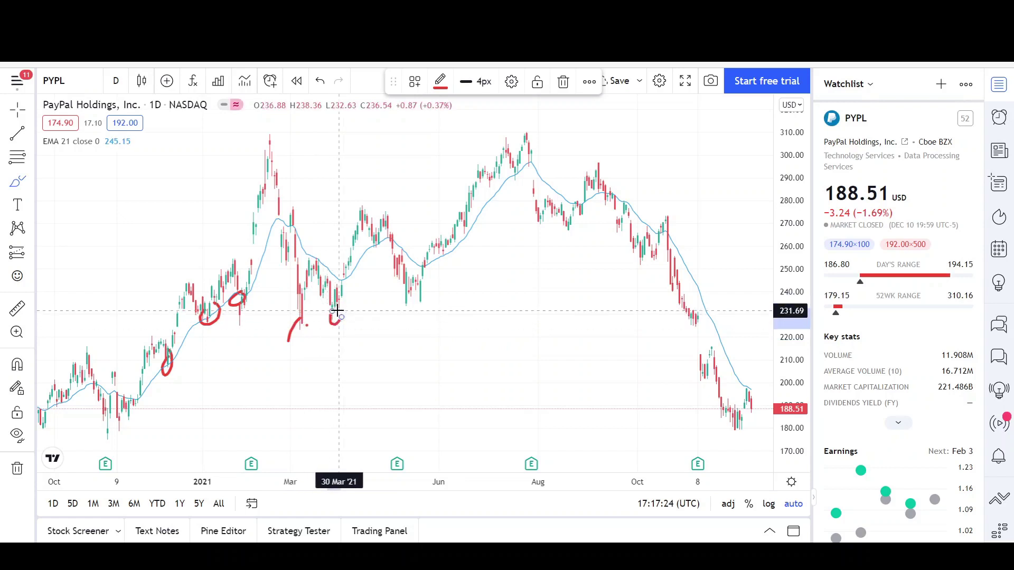
pyautogui.moveTo(406, 285); pyautogui.dragTo(425, 288)
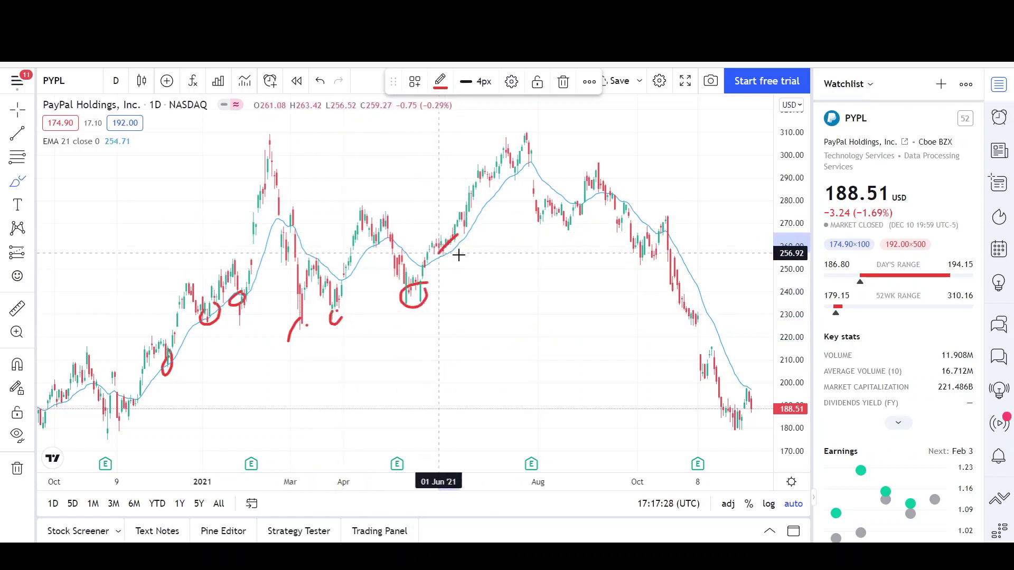
pyautogui.moveTo(454, 235)
pyautogui.mouseDown()
pyautogui.moveTo(446, 257)
pyautogui.moveTo(462, 232)
pyautogui.mouseUp()
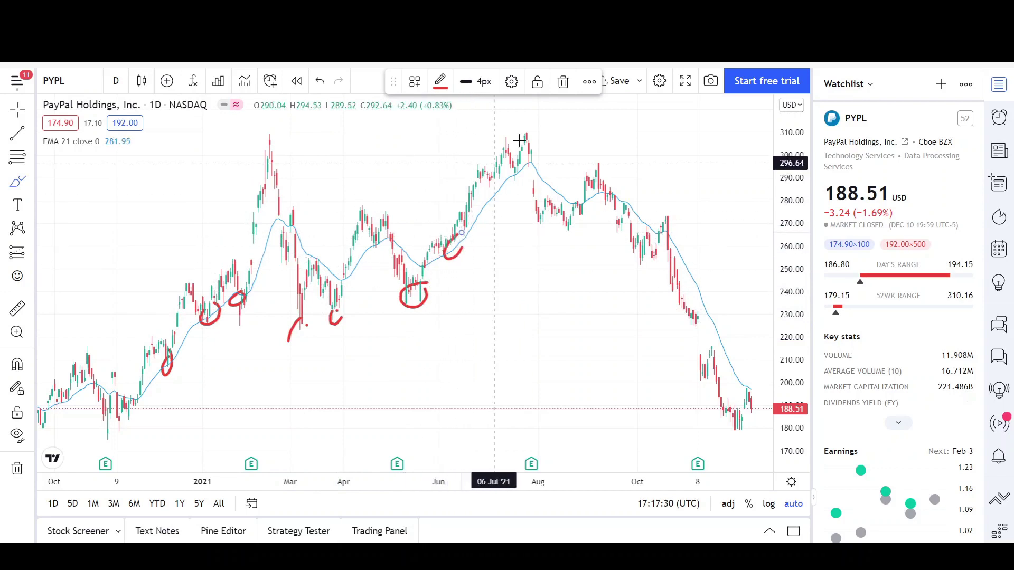
pyautogui.moveTo(515, 173); pyautogui.dragTo(533, 169)
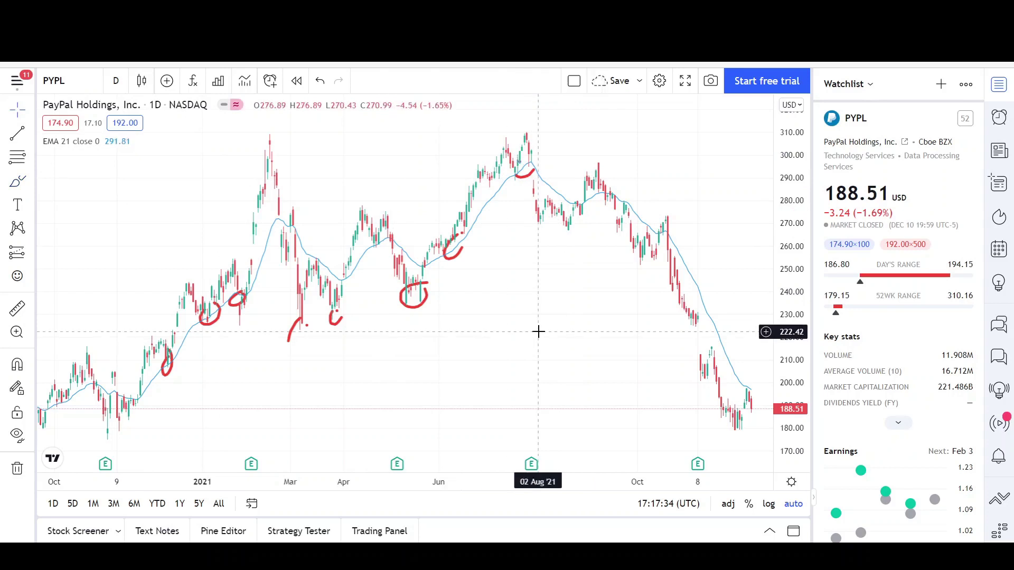
# Pan to the autumn candles and mark the October rejection and latest December candles in red.
pyautogui.moveTo(486, 333); pyautogui.dragTo(429, 335)
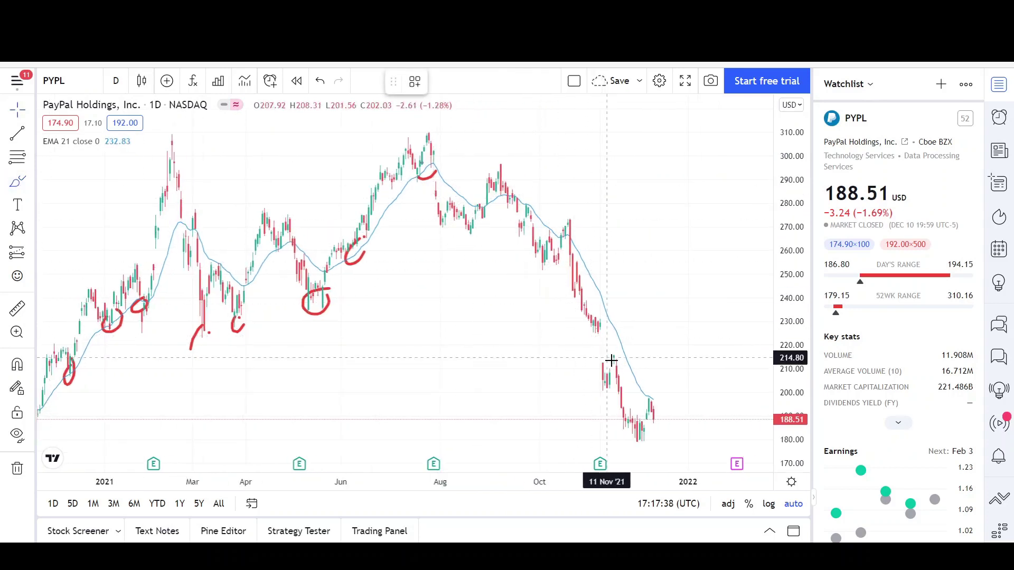
pyautogui.click(565, 220)
pyautogui.moveTo(565, 221)
pyautogui.mouseDown()
pyautogui.moveTo(577, 226)
pyautogui.moveTo(552, 236)
pyautogui.mouseUp()
pyautogui.moveTo(649, 404); pyautogui.dragTo(663, 396)
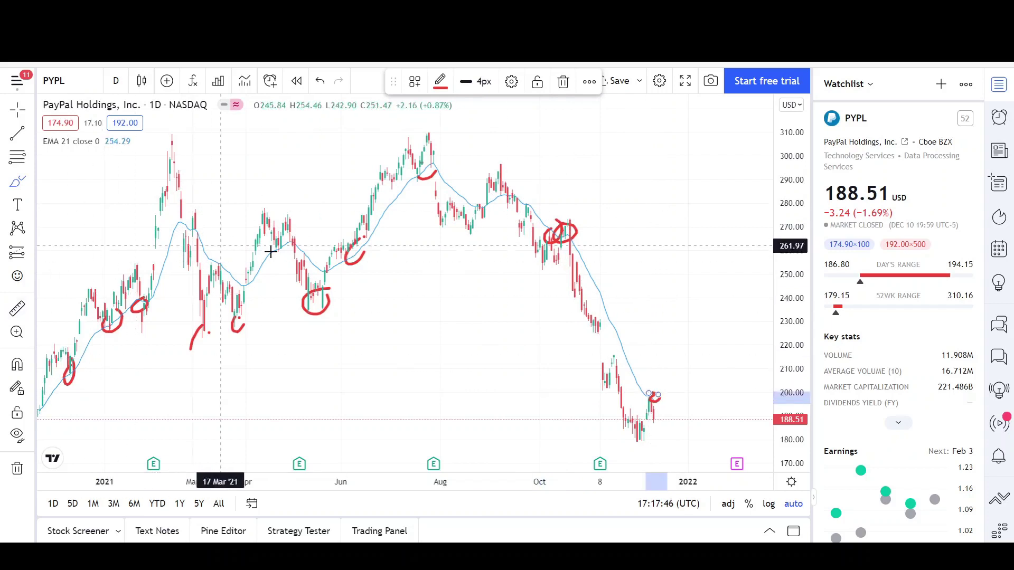
# Draw a Parallel Channel from the October high down to the December lows.
pyautogui.click(30, 133)
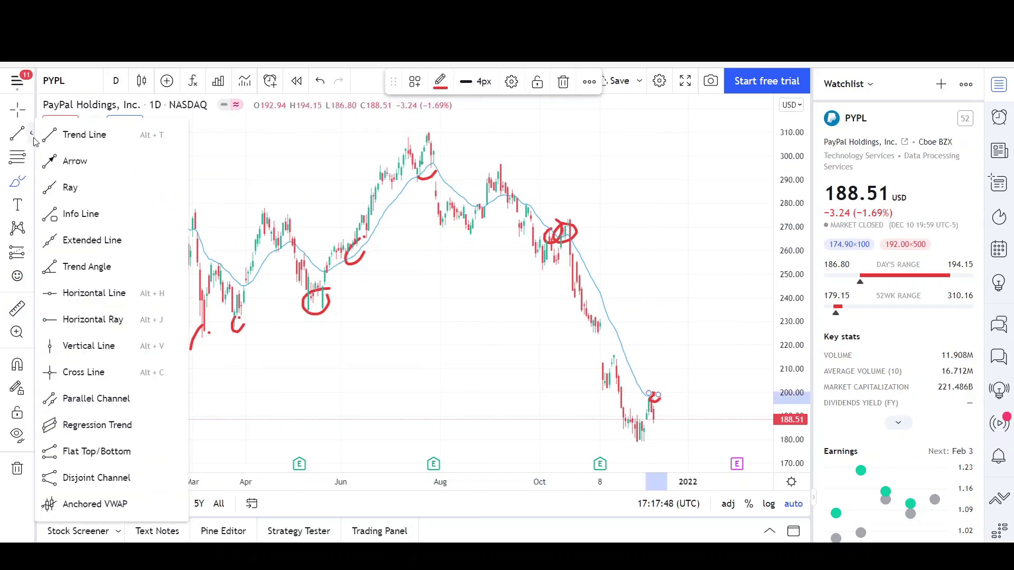
pyautogui.click(99, 398)
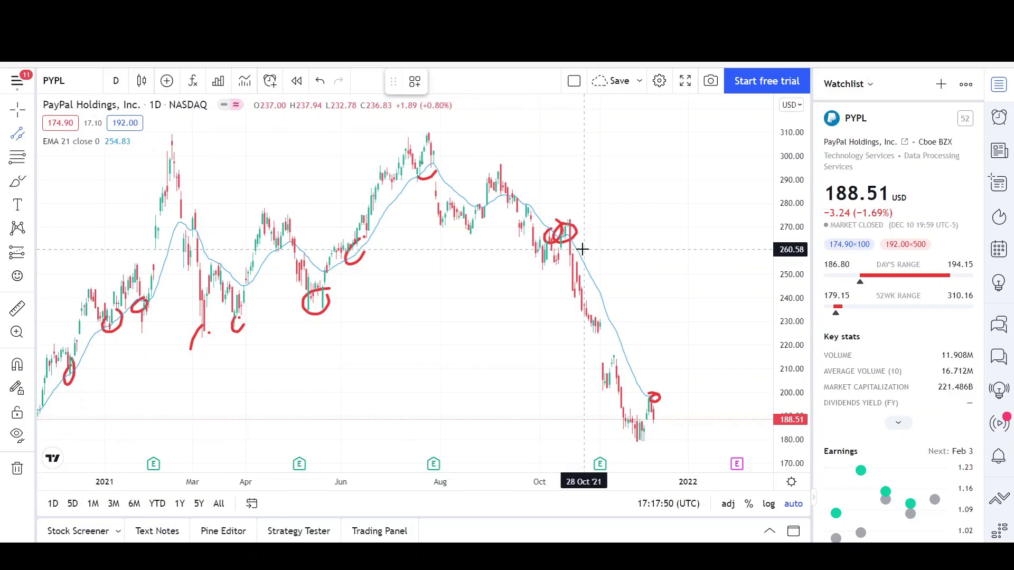
pyautogui.scroll(3, 645, 359)
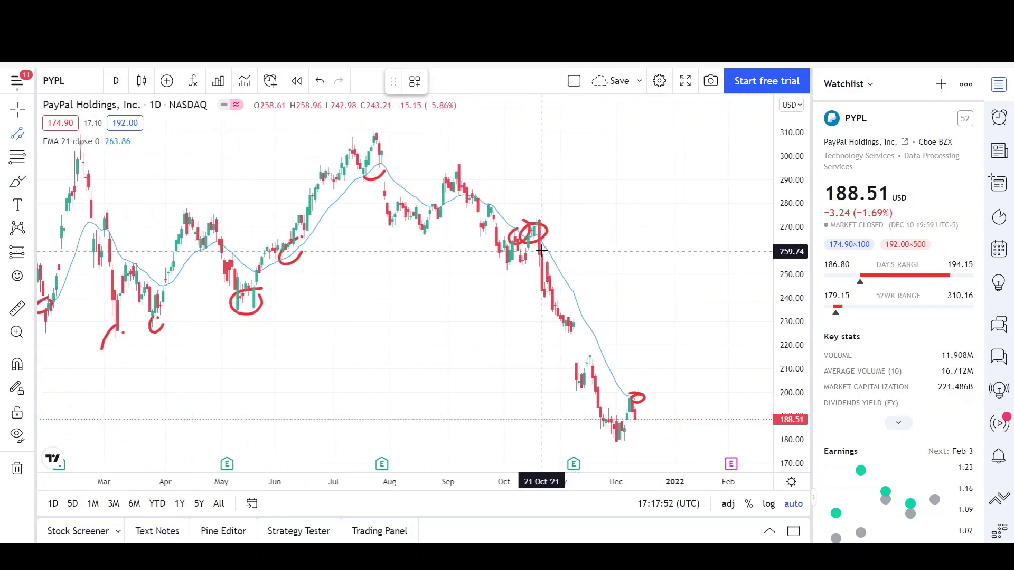
pyautogui.click(541, 253)
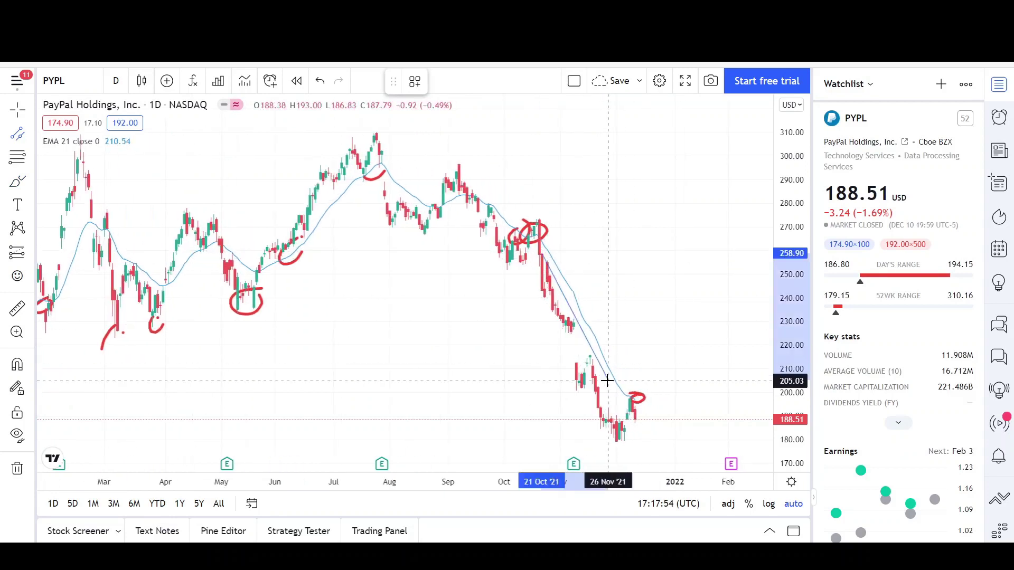
pyautogui.click(639, 460)
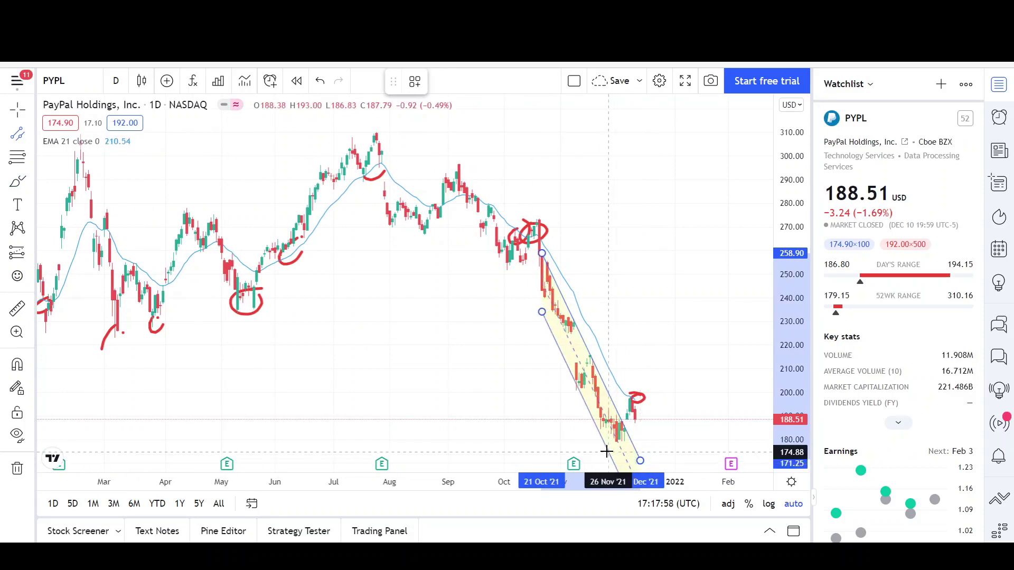
pyautogui.click(606, 451)
# Adjust the falling channel's handles so it encloses the December lows.
pyautogui.moveTo(641, 460); pyautogui.dragTo(667, 452)
pyautogui.moveTo(604, 413); pyautogui.dragTo(607, 431)
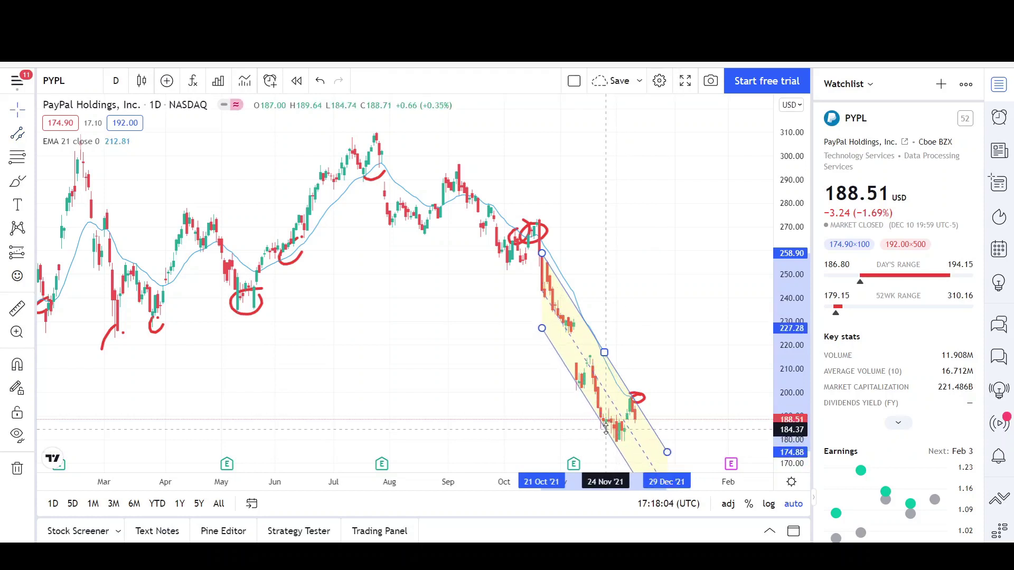
pyautogui.moveTo(527, 482); pyautogui.dragTo(645, 445)
pyautogui.click(636, 445)
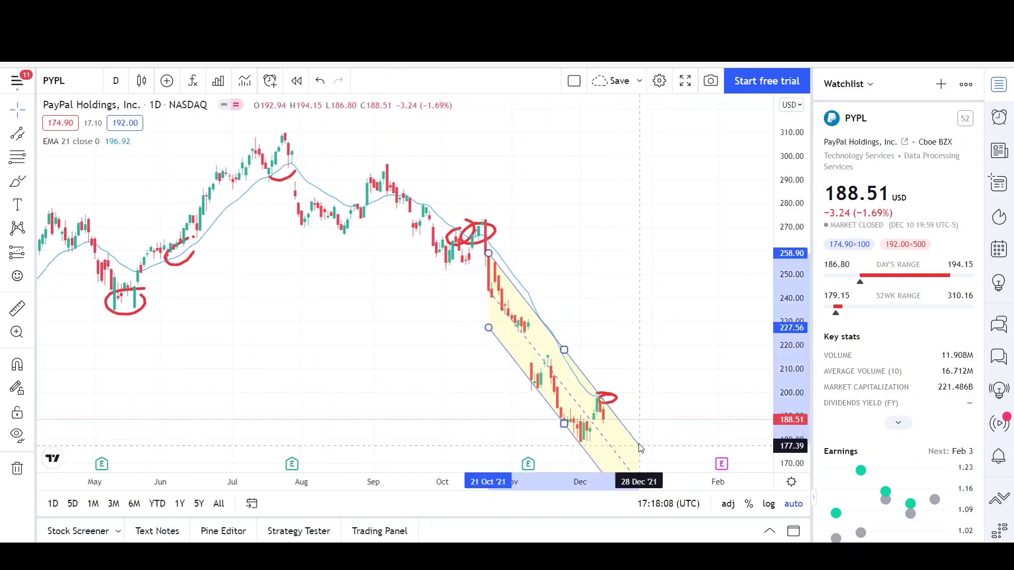
pyautogui.click(545, 430)
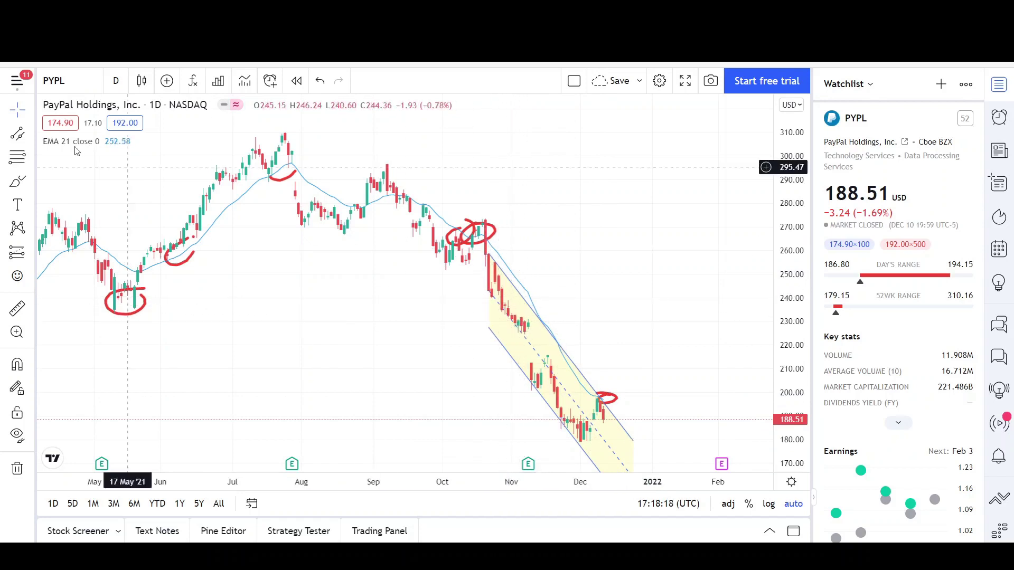
# Draw a flat channel box from 17 Nov to 13 Dec between 179.35 and 189.68.
pyautogui.click(18, 183)
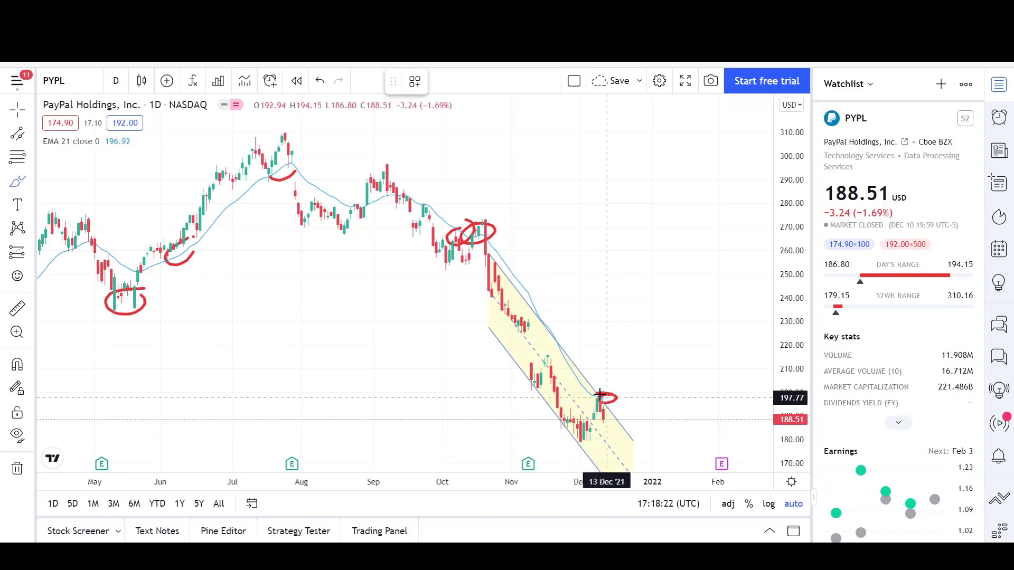
pyautogui.scroll(3, 598, 400)
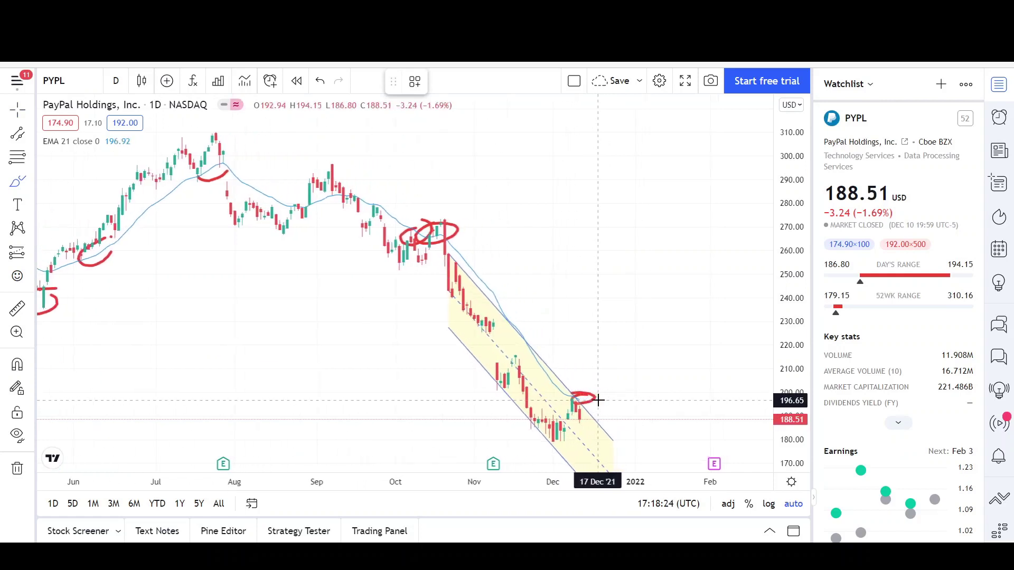
pyautogui.click(18, 134)
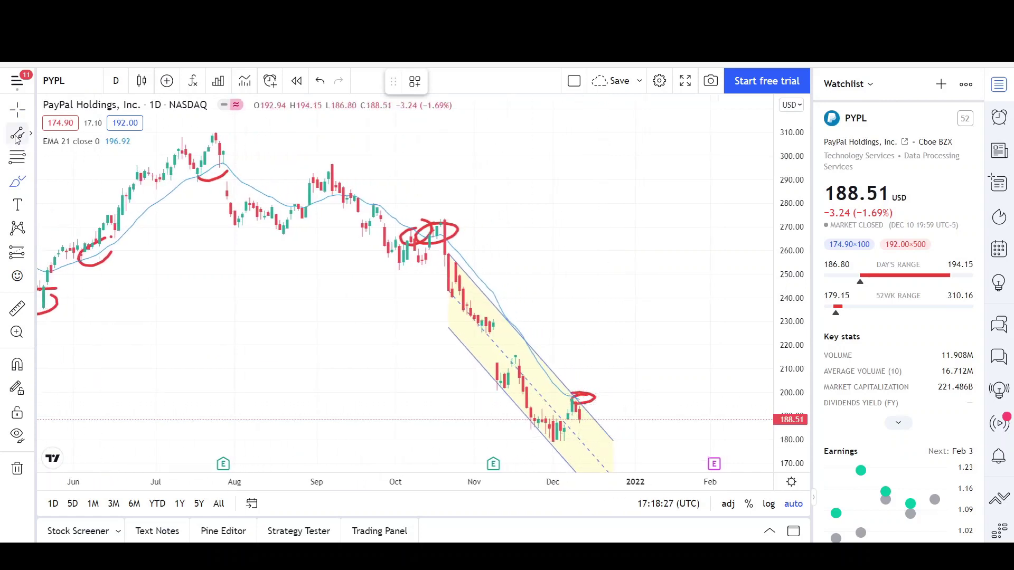
pyautogui.click(518, 440)
pyautogui.click(582, 441)
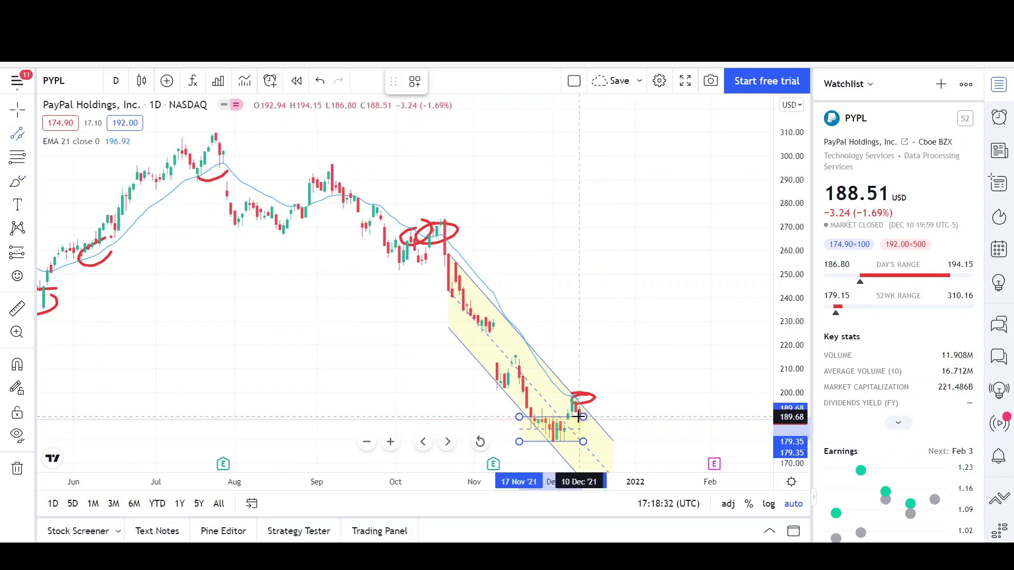
pyautogui.click(580, 417)
# Give the small December box a cyan fill.
pyautogui.click(466, 81)
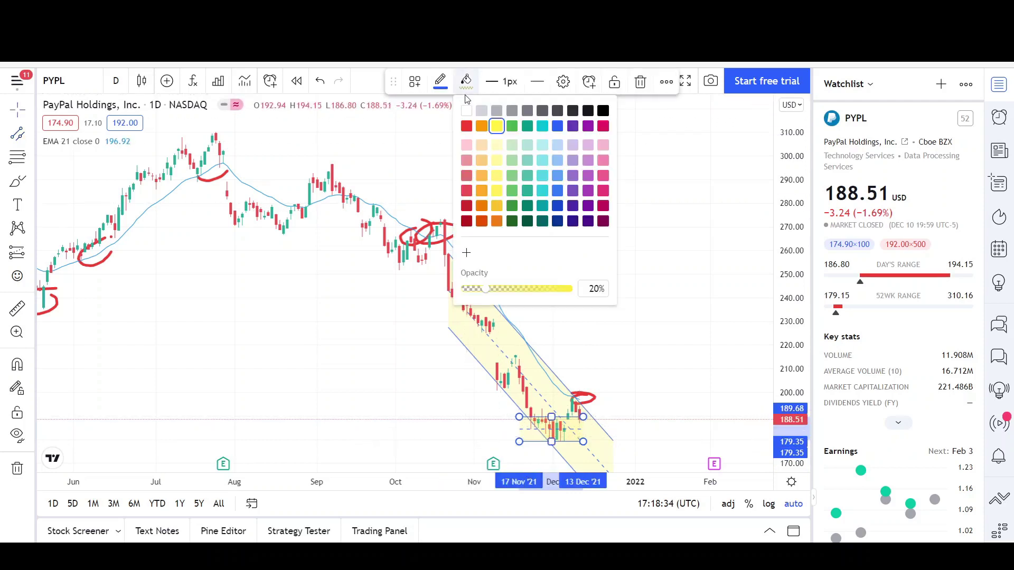
pyautogui.click(543, 126)
pyautogui.click(486, 401)
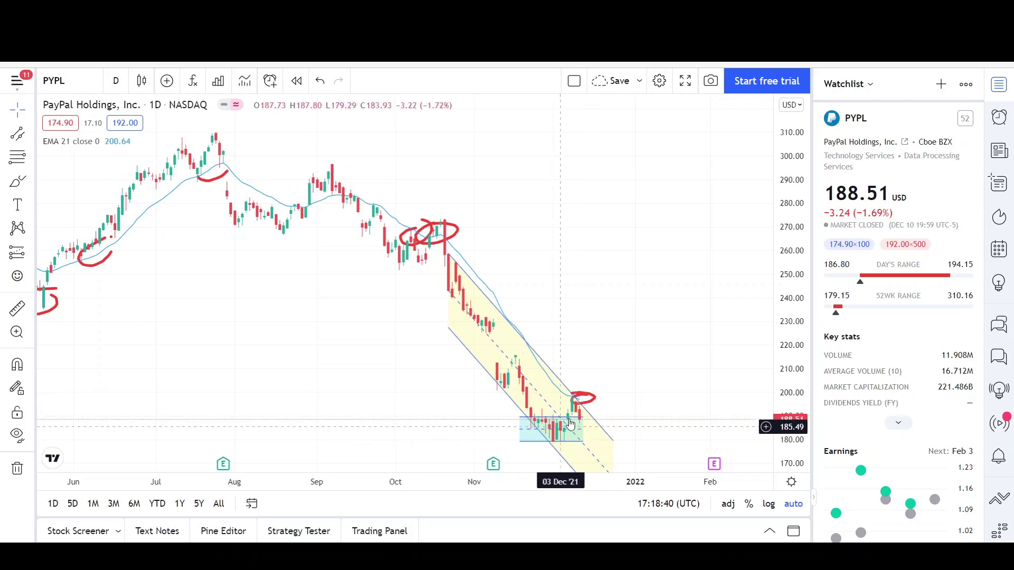
pyautogui.scroll(1, 574, 423)
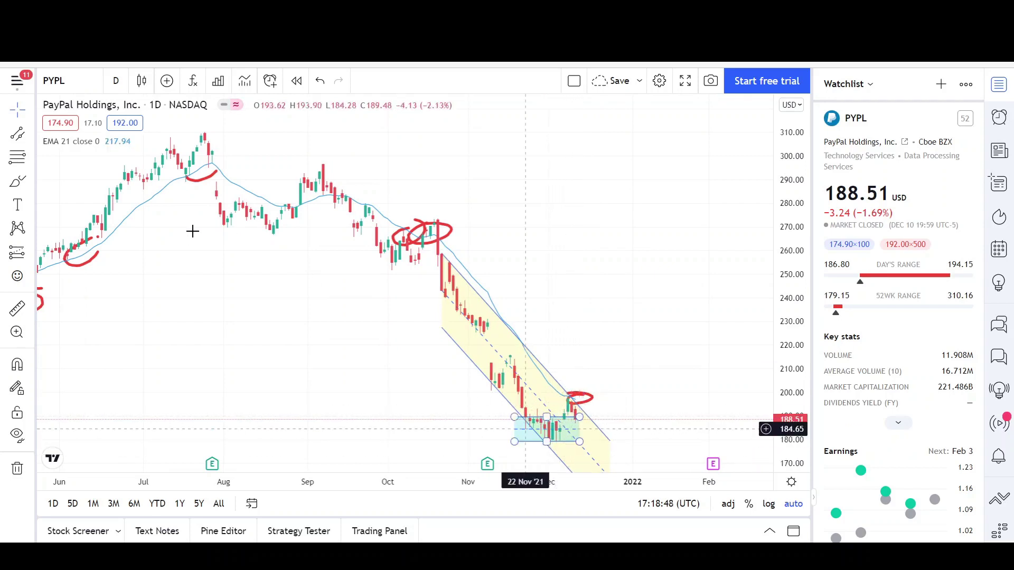
pyautogui.click(17, 182)
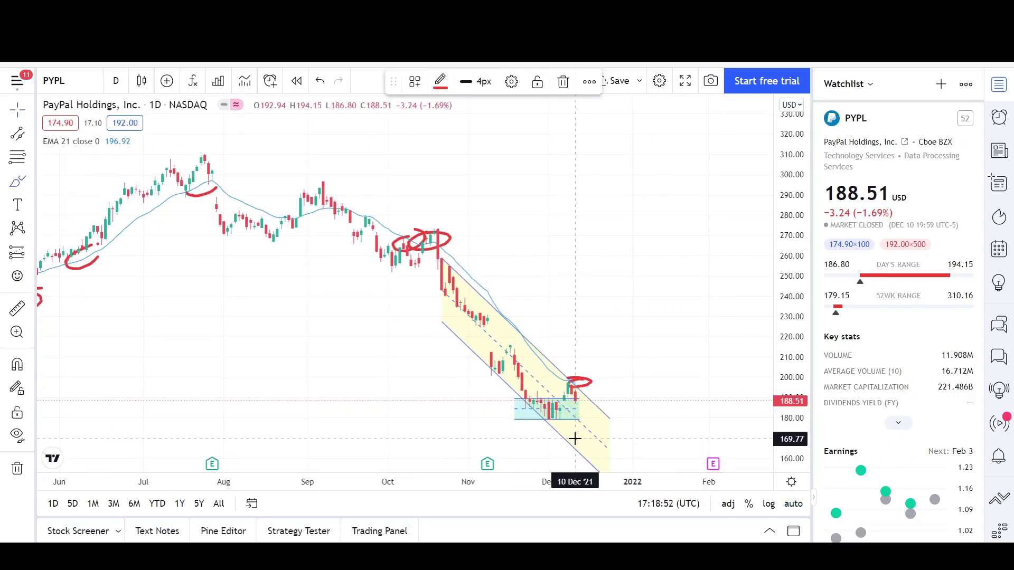
# Draw a flat range channel from the 227 support up to the 308 highs.
pyautogui.moveTo(573, 451); pyautogui.dragTo(575, 441)
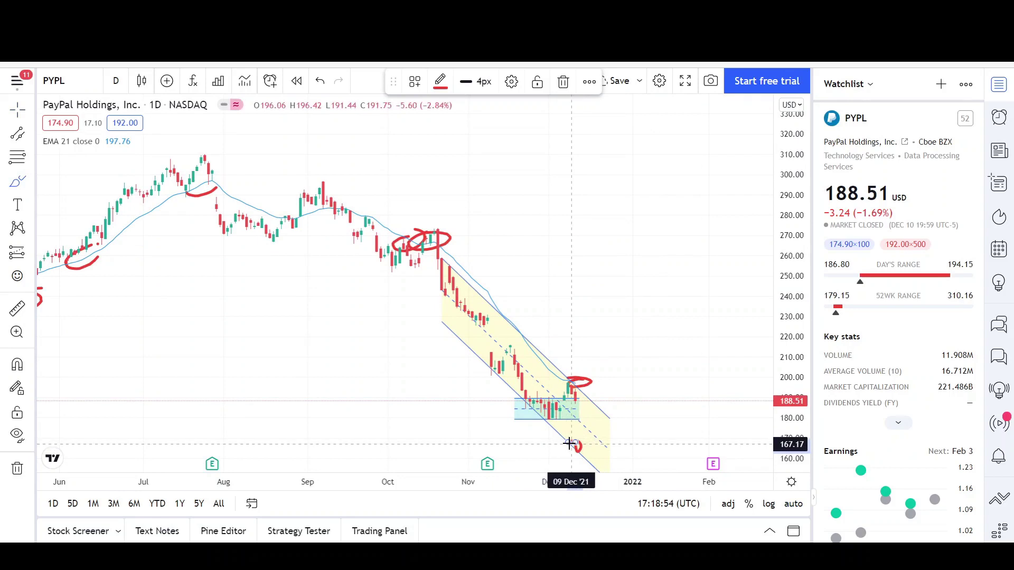
pyautogui.scroll(-5, 645, 357)
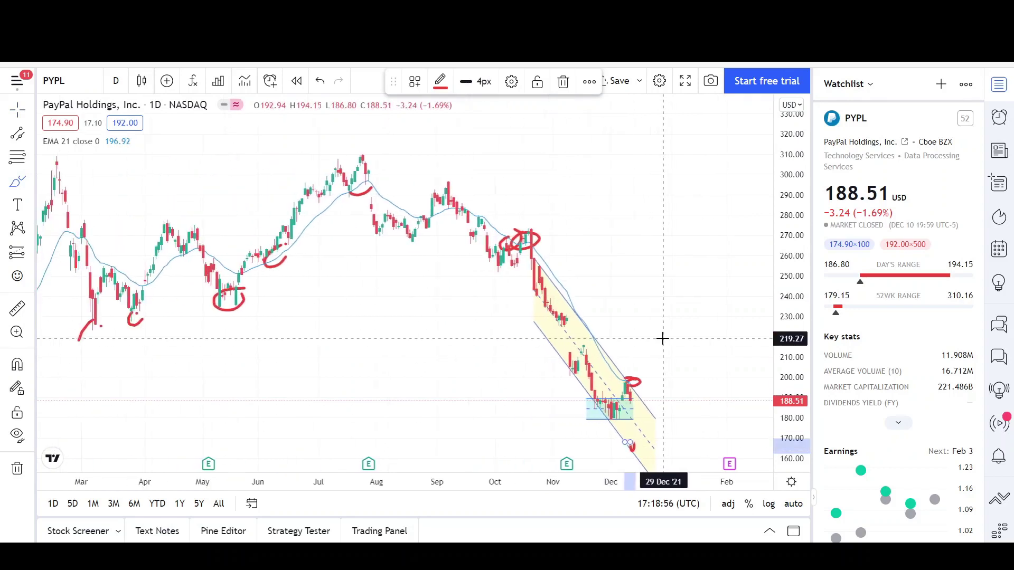
pyautogui.click(18, 133)
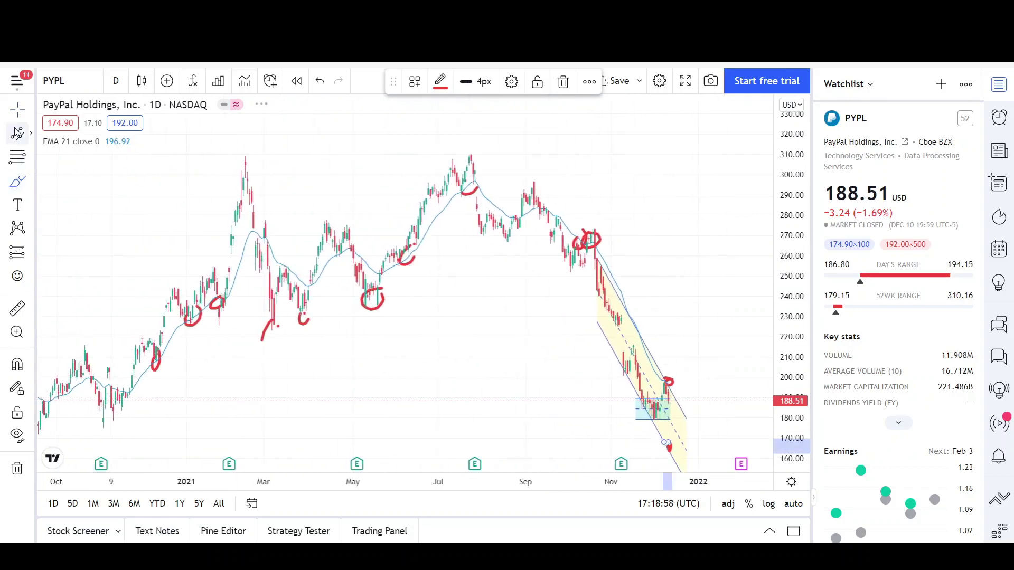
pyautogui.click(160, 322)
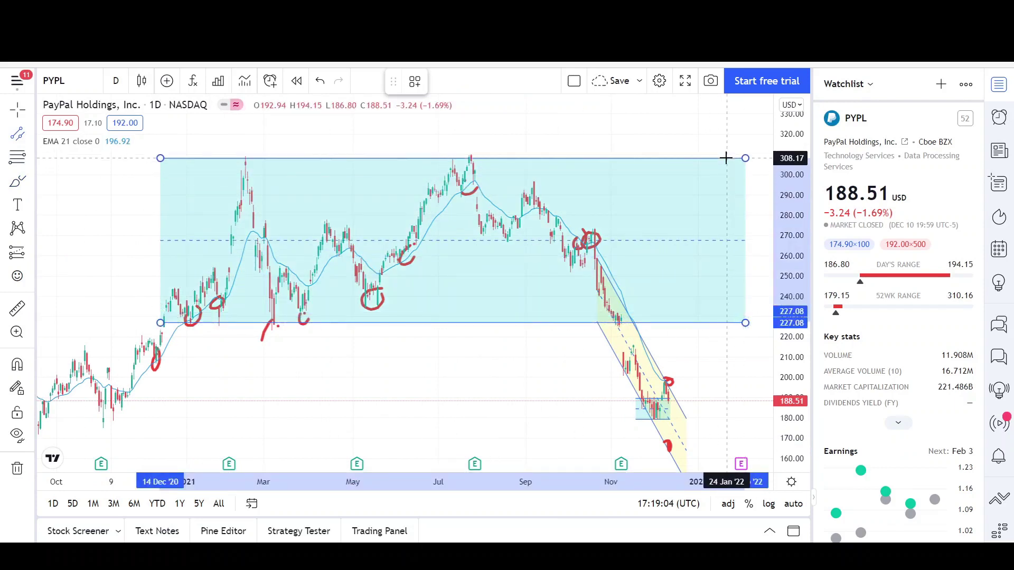
pyautogui.click(727, 160)
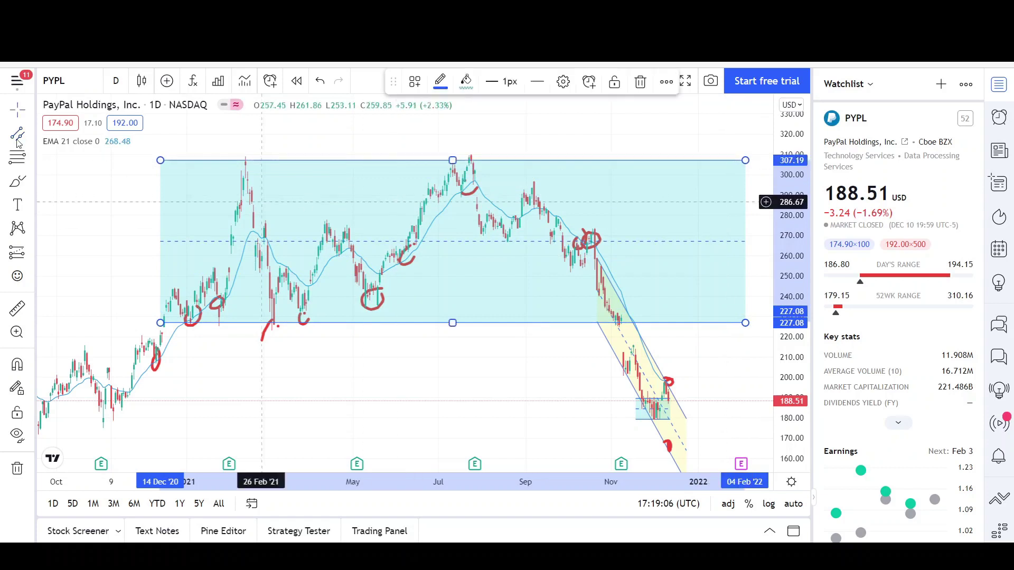
# Add a downward arrow from the top of the range to its bottom.
pyautogui.click(30, 134)
pyautogui.click(89, 170)
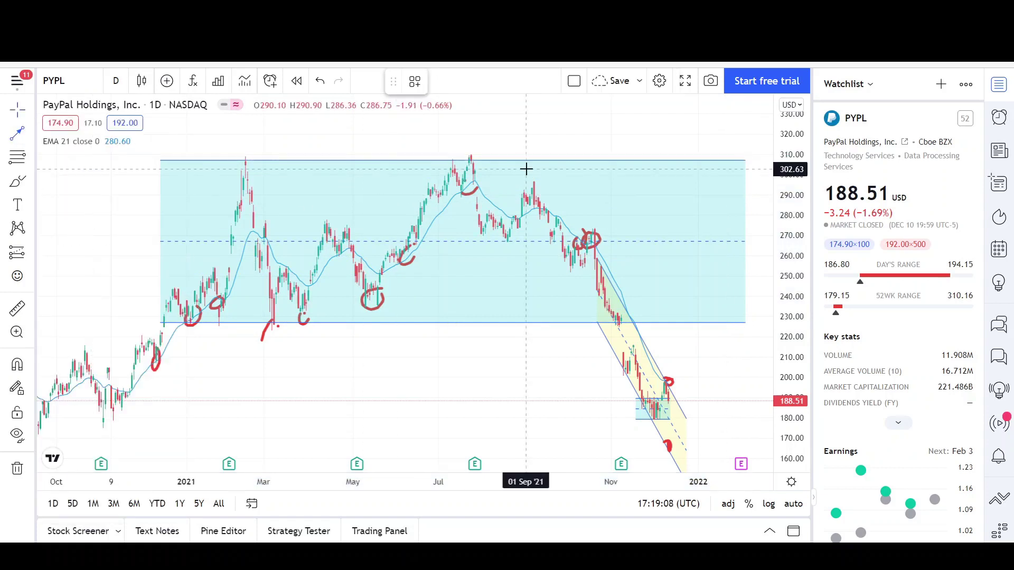
pyautogui.click(510, 160)
pyautogui.click(512, 321)
# Move the arrow below the range so it starts on the 227 floor and points down.
pyautogui.moveTo(518, 283)
pyautogui.mouseDown()
pyautogui.moveTo(533, 392)
pyautogui.moveTo(524, 387)
pyautogui.mouseUp()
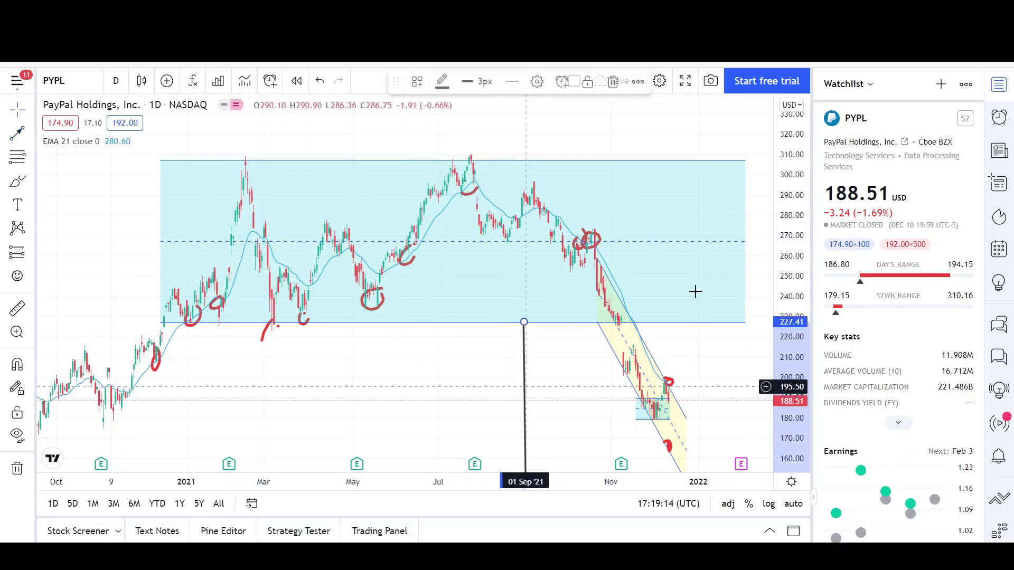
pyautogui.moveTo(798, 369); pyautogui.dragTo(799, 395)
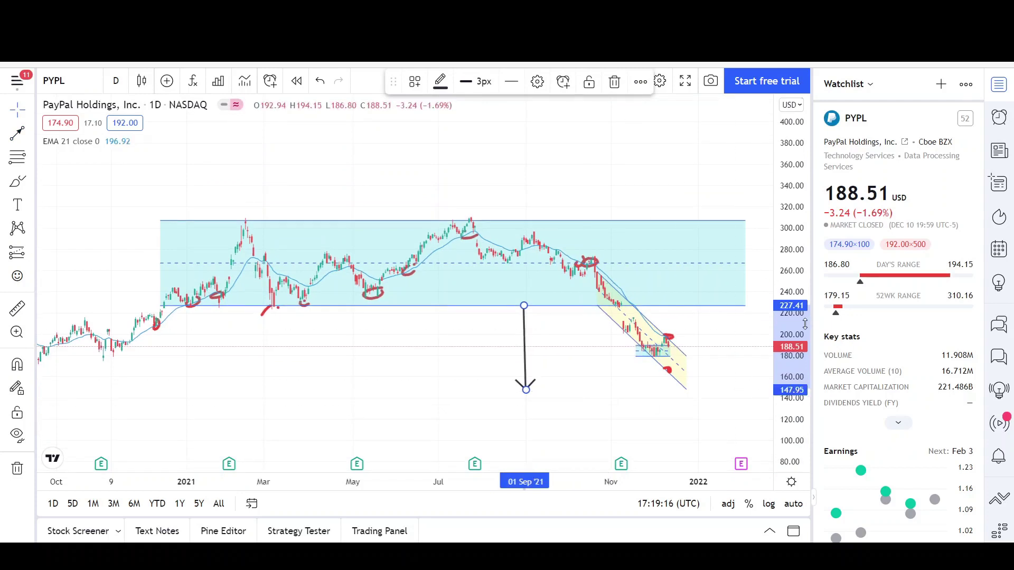
pyautogui.hotkey('alt', 'r')
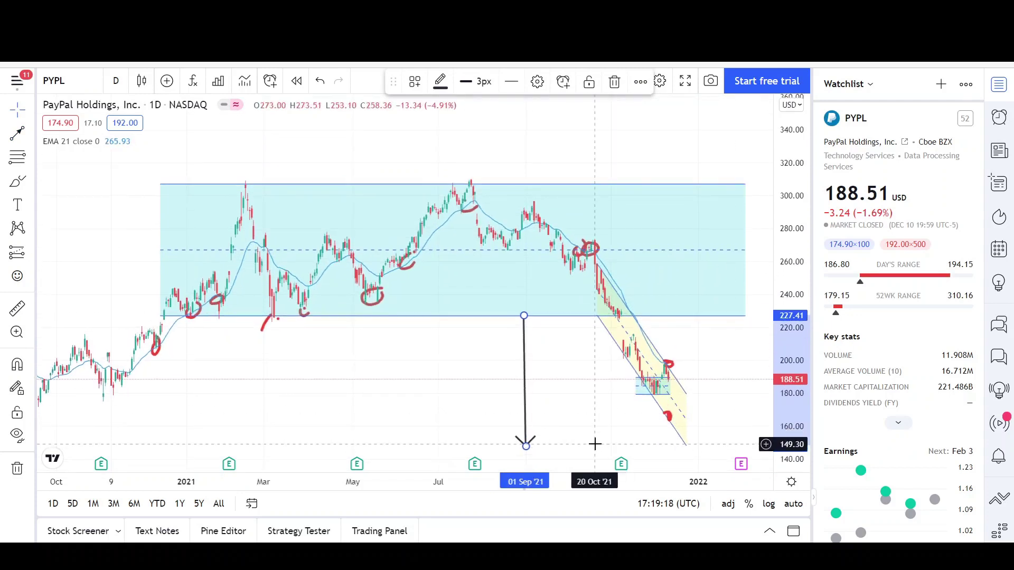
# Place a horizontal target line at 148.10.
pyautogui.click(32, 137)
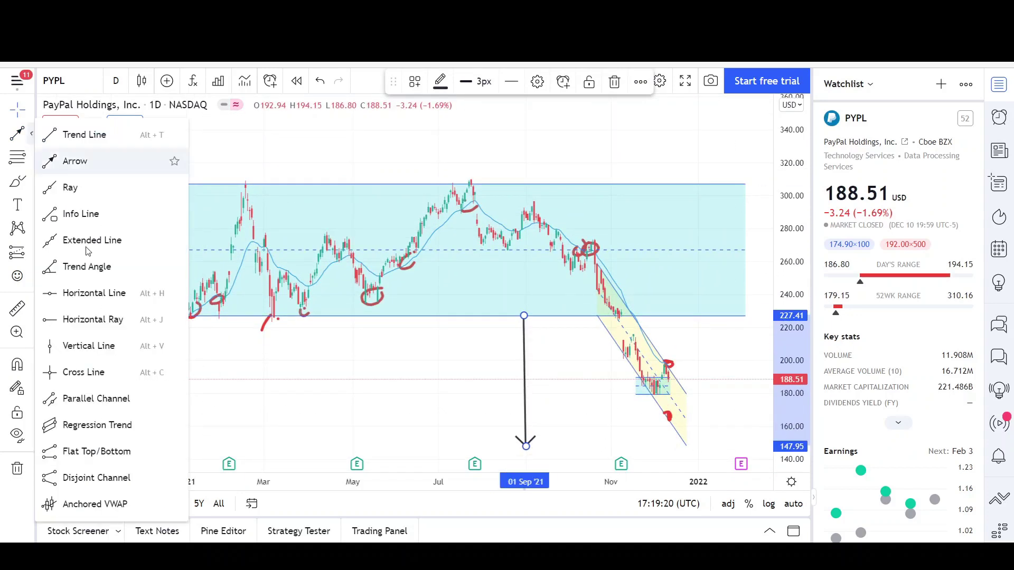
pyautogui.click(79, 292)
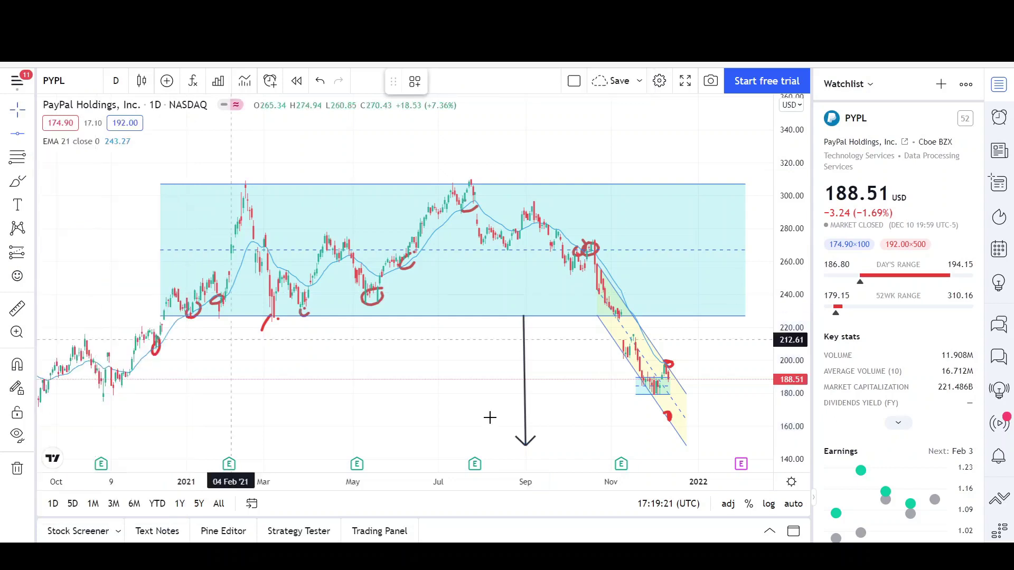
pyautogui.click(545, 446)
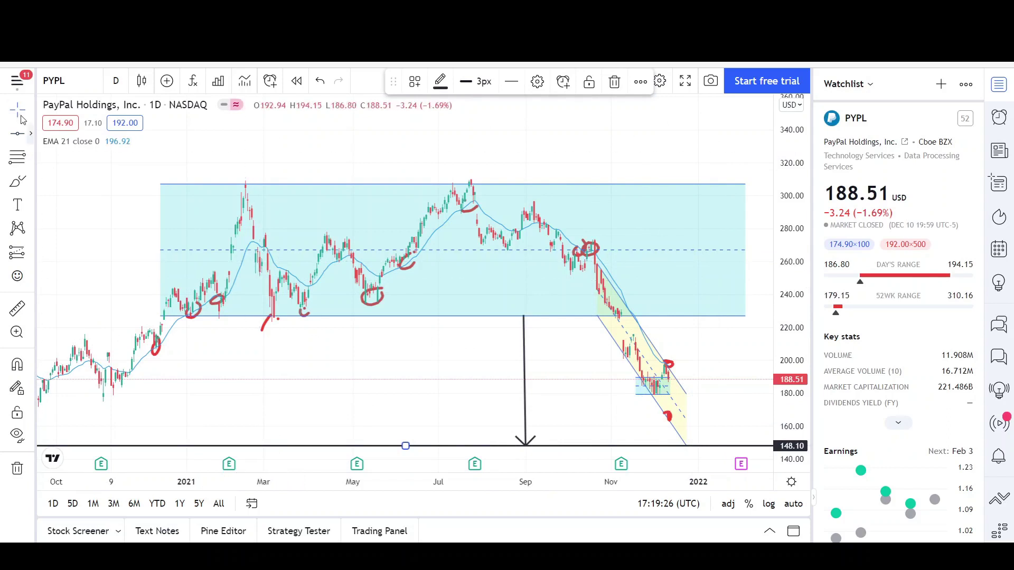
# Deselect the target line and zoom in on March 2021 onward.
pyautogui.click(29, 112)
pyautogui.click(528, 396)
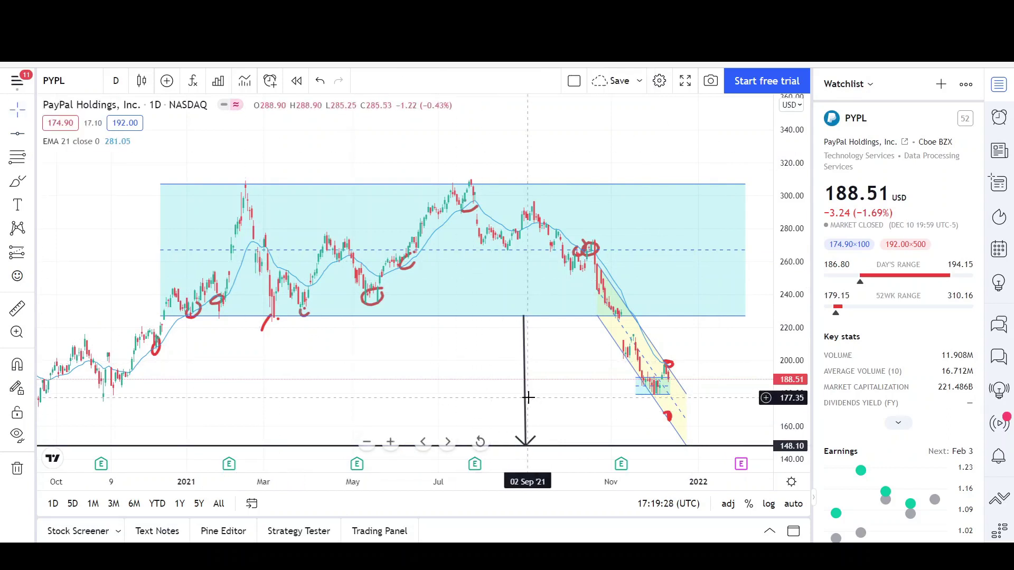
pyautogui.scroll(-2, 528, 397)
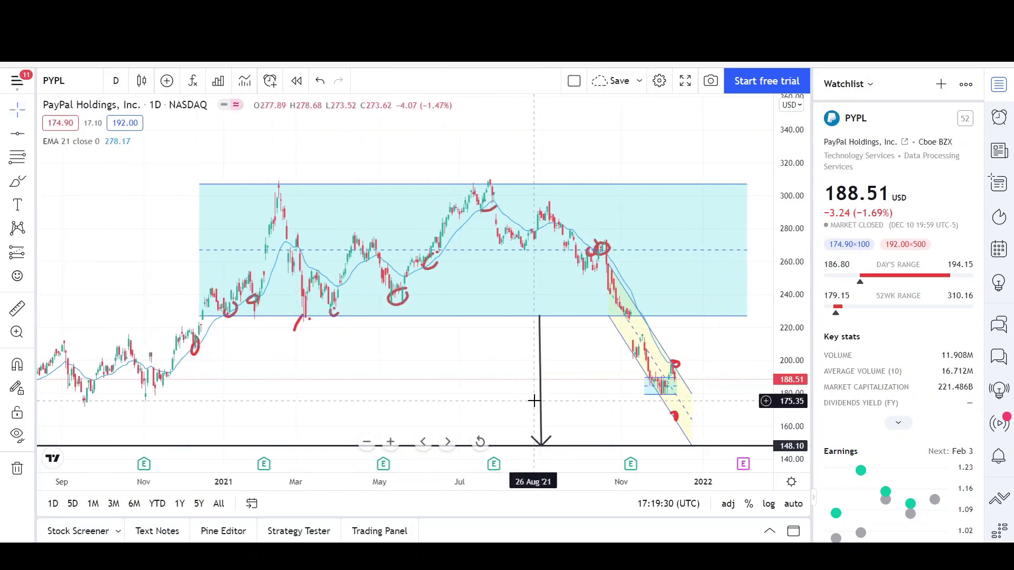
pyautogui.scroll(-1, 534, 400)
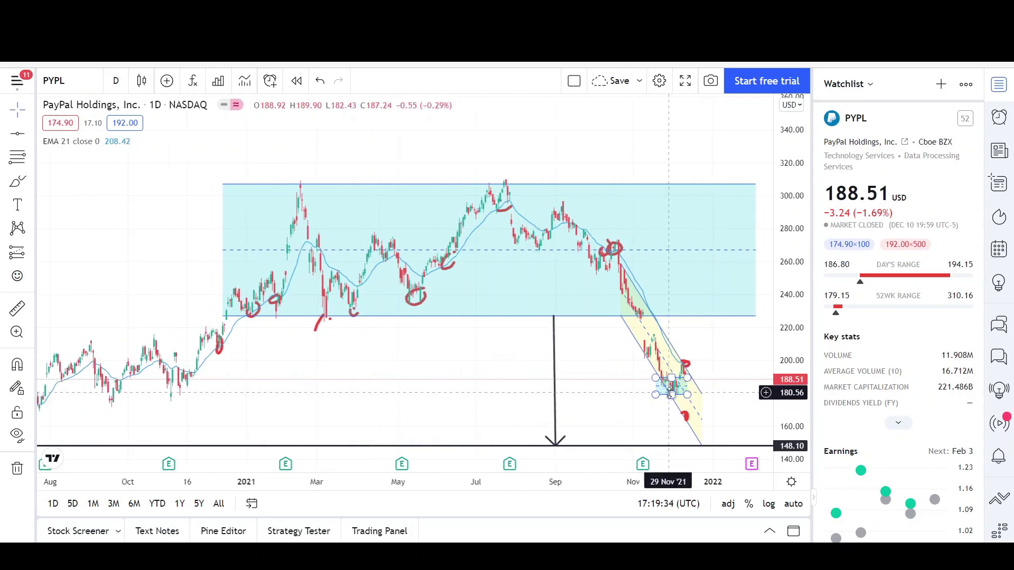
pyautogui.scroll(1, 677, 395)
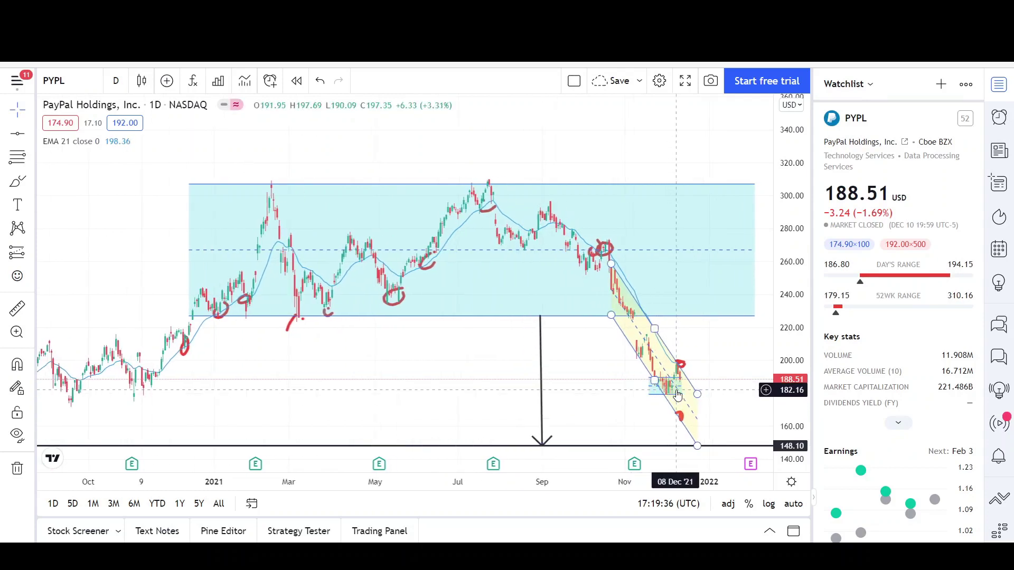
pyautogui.scroll(3, 677, 395)
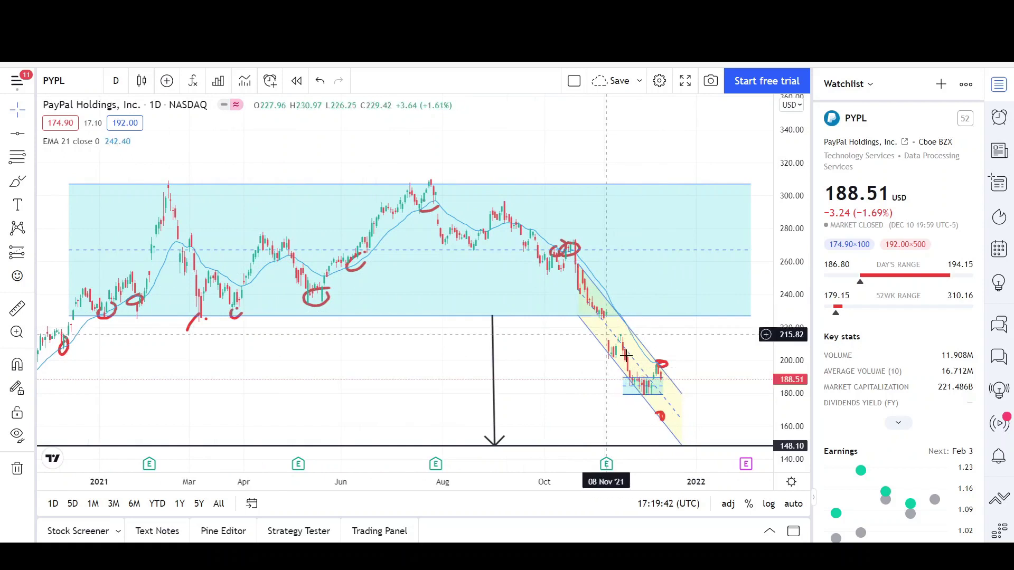
pyautogui.scroll(3, 636, 379)
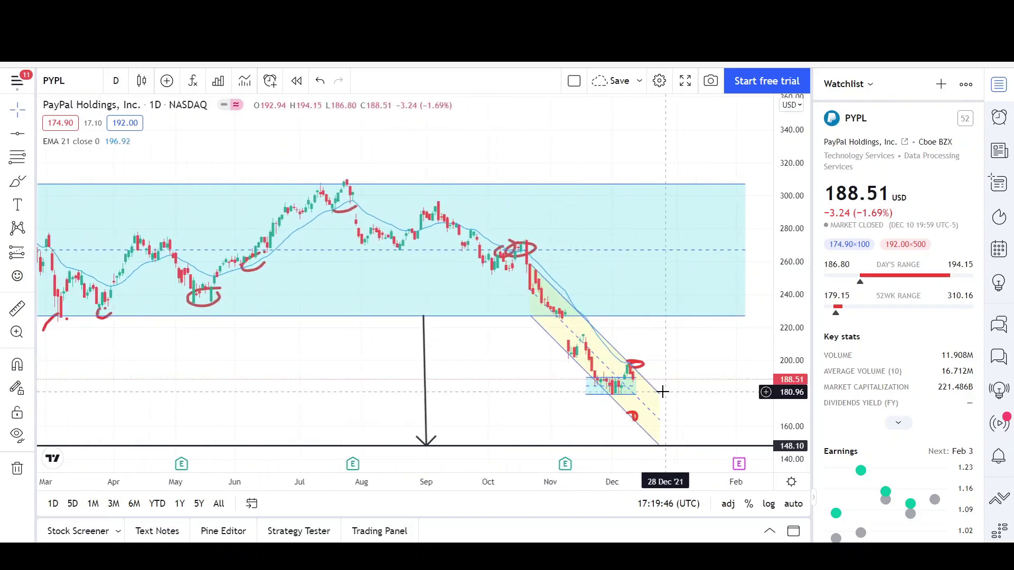
# Extend the falling channel into early 2022, then show history back to 2019 on an 80–400 price scale.
pyautogui.moveTo(660, 395); pyautogui.dragTo(675, 409)
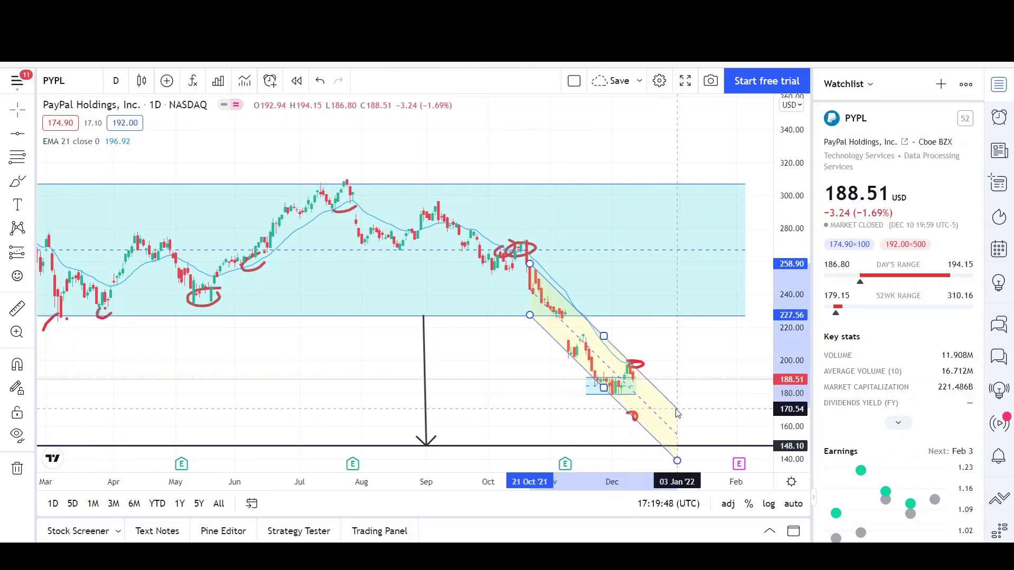
pyautogui.scroll(2, 607, 393)
pyautogui.click(537, 374)
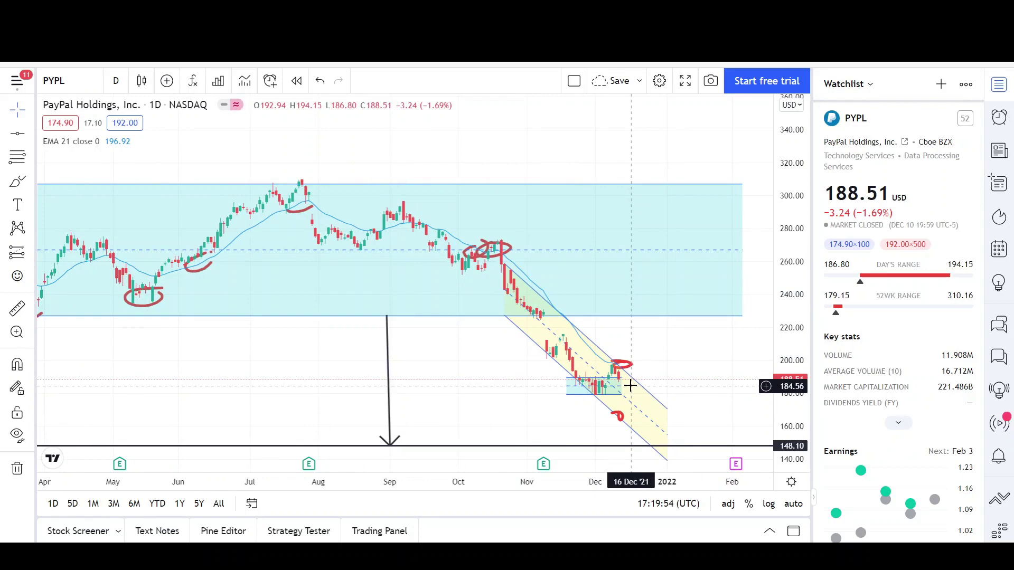
pyautogui.scroll(-5, 487, 333)
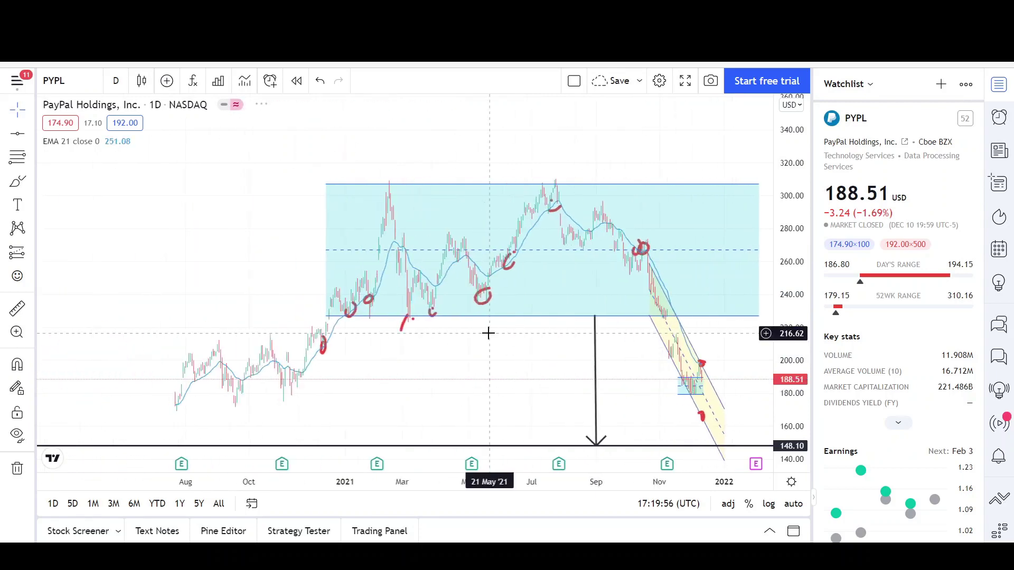
pyautogui.moveTo(804, 230); pyautogui.dragTo(806, 336)
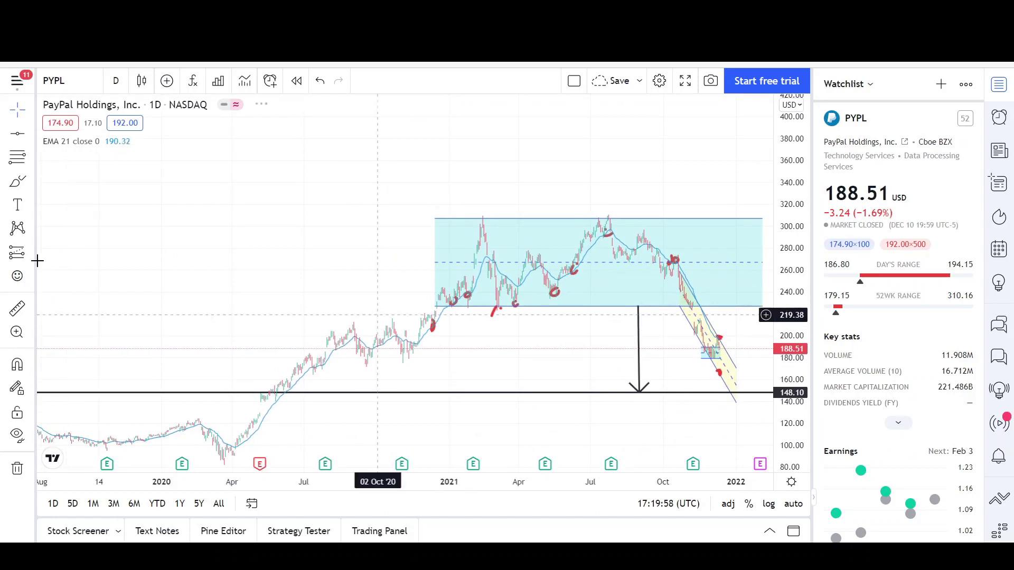
# Draw a rising parallel channel from the March 2020 low toward November 2021.
pyautogui.click(31, 135)
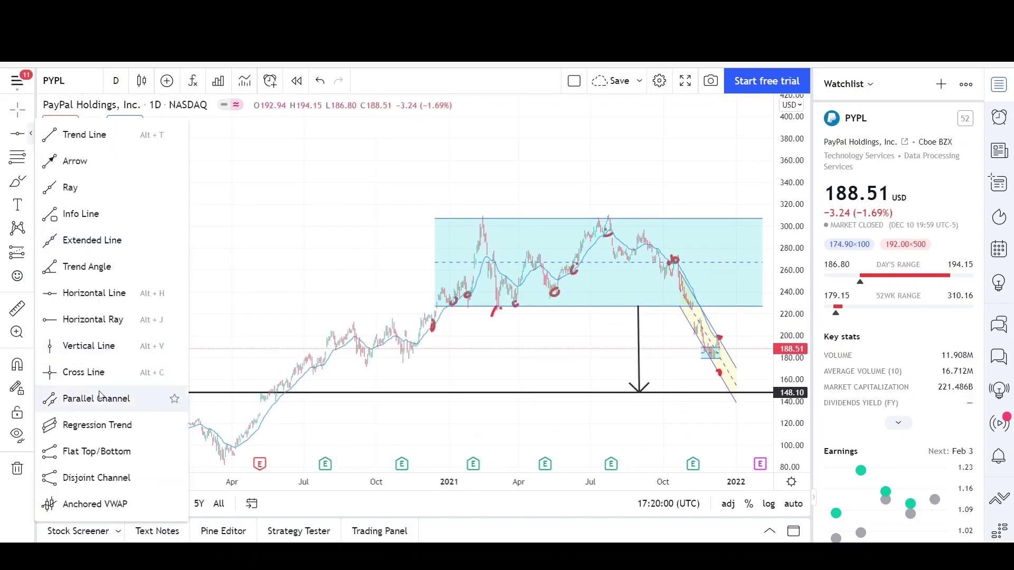
pyautogui.click(80, 398)
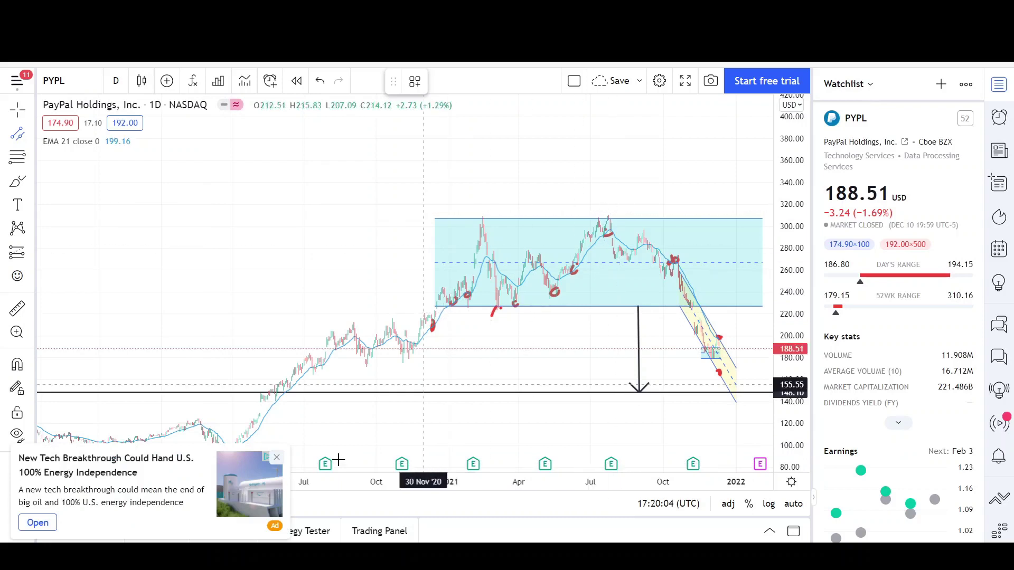
pyautogui.click(276, 457)
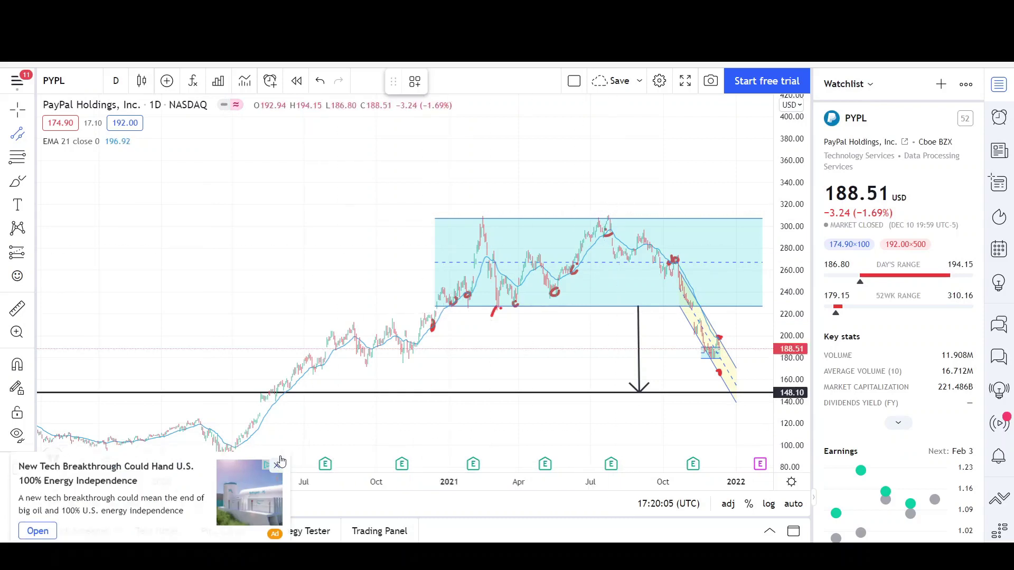
pyautogui.click(19, 134)
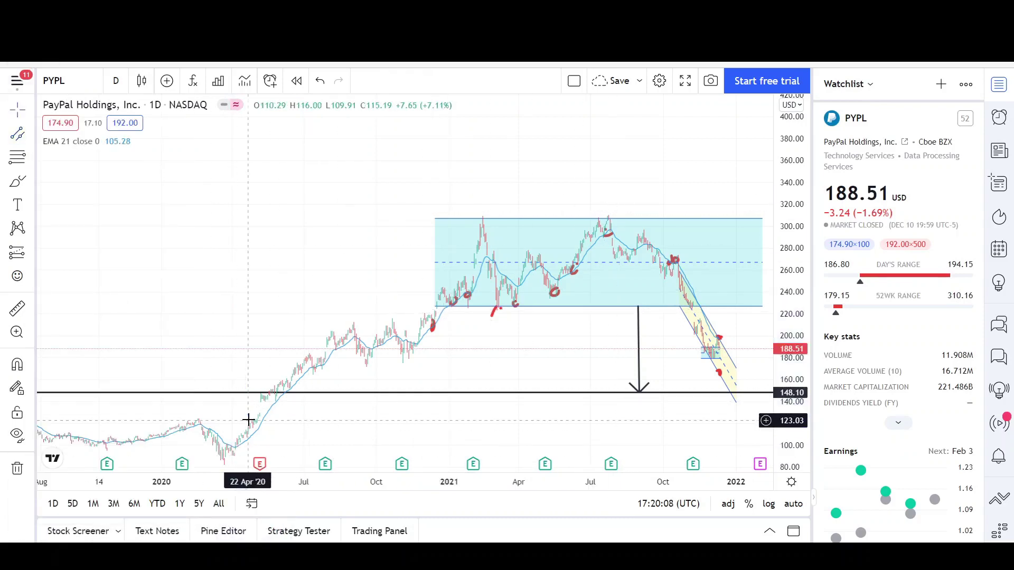
pyautogui.click(17, 133)
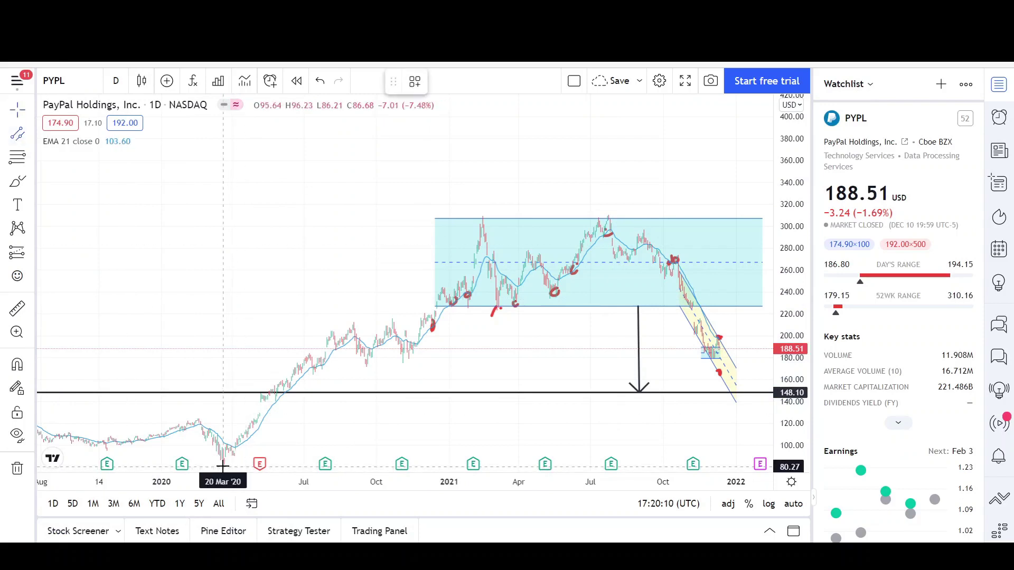
pyautogui.click(222, 465)
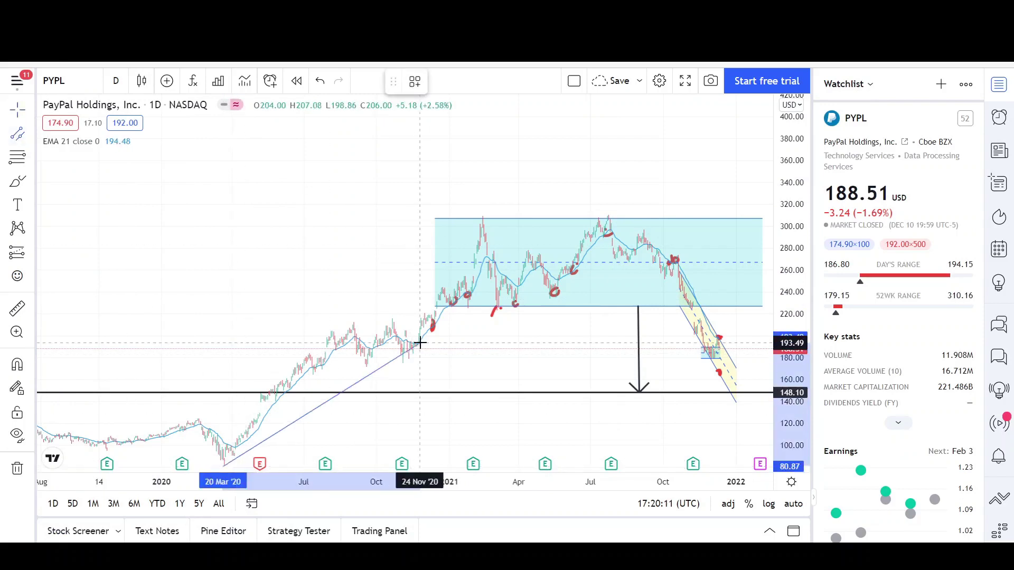
pyautogui.click(695, 192)
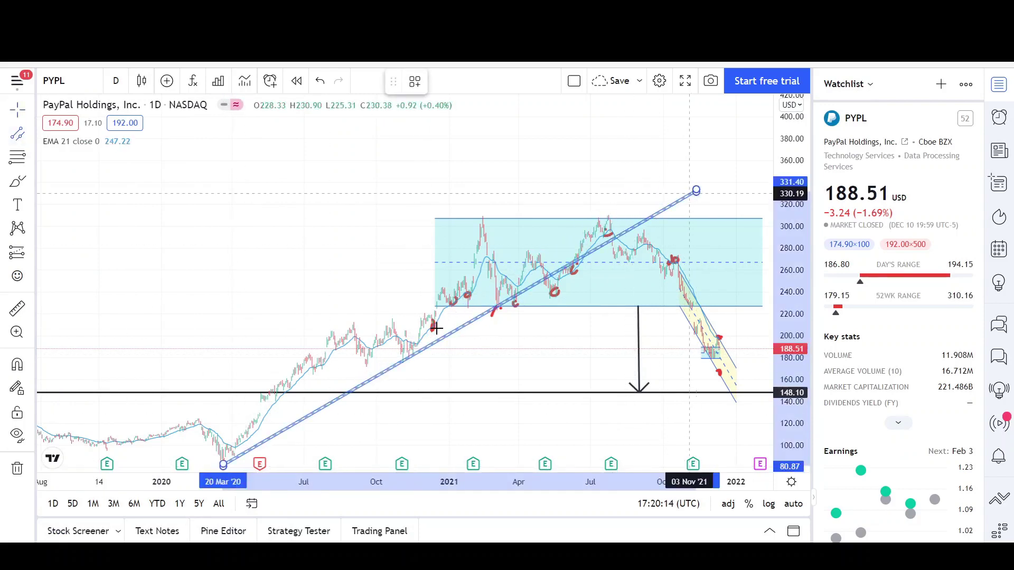
pyautogui.click(429, 245)
# Fill the rising channel with orange.
pyautogui.click(466, 80)
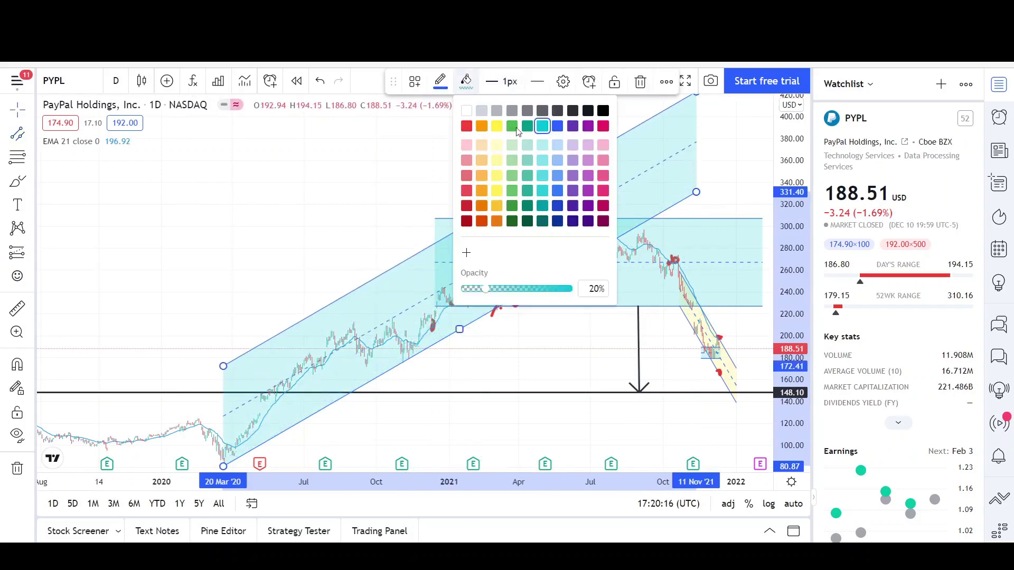
pyautogui.click(485, 126)
pyautogui.click(378, 333)
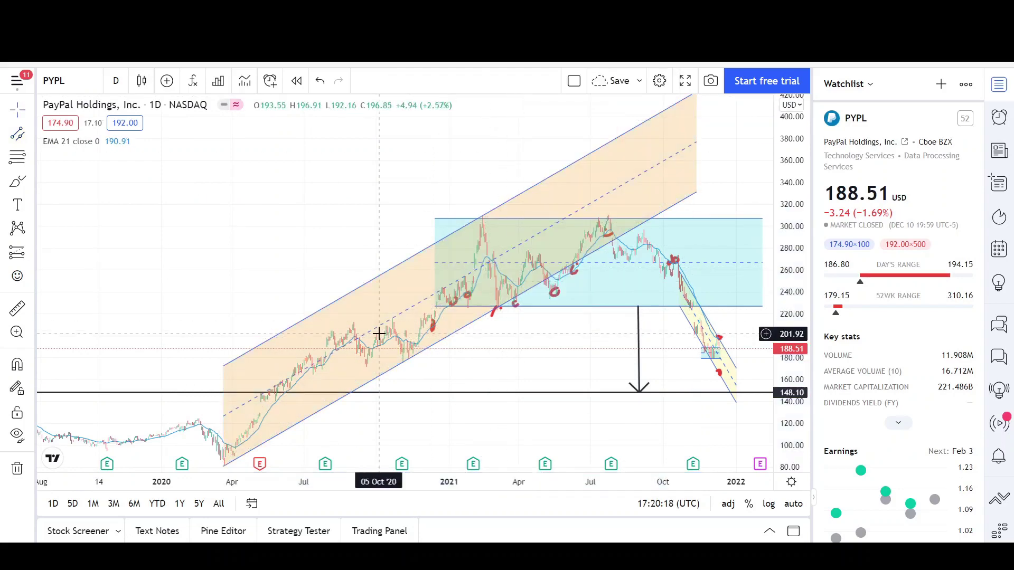
pyautogui.scroll(3, 379, 333)
pyautogui.scroll(3, 378, 333)
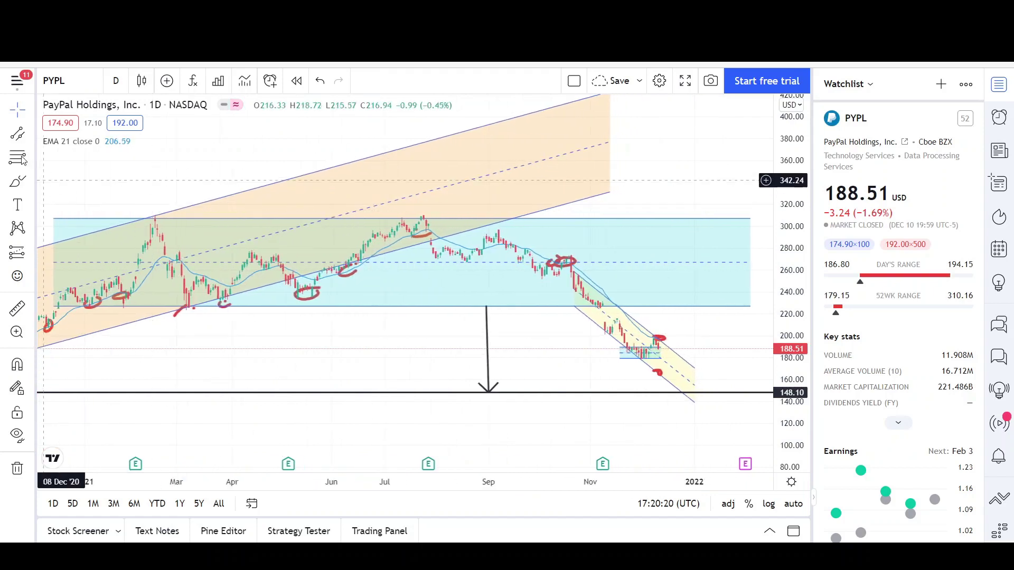
# Circle the May lows, February high and July high in red with the Brush tool.
pyautogui.click(16, 182)
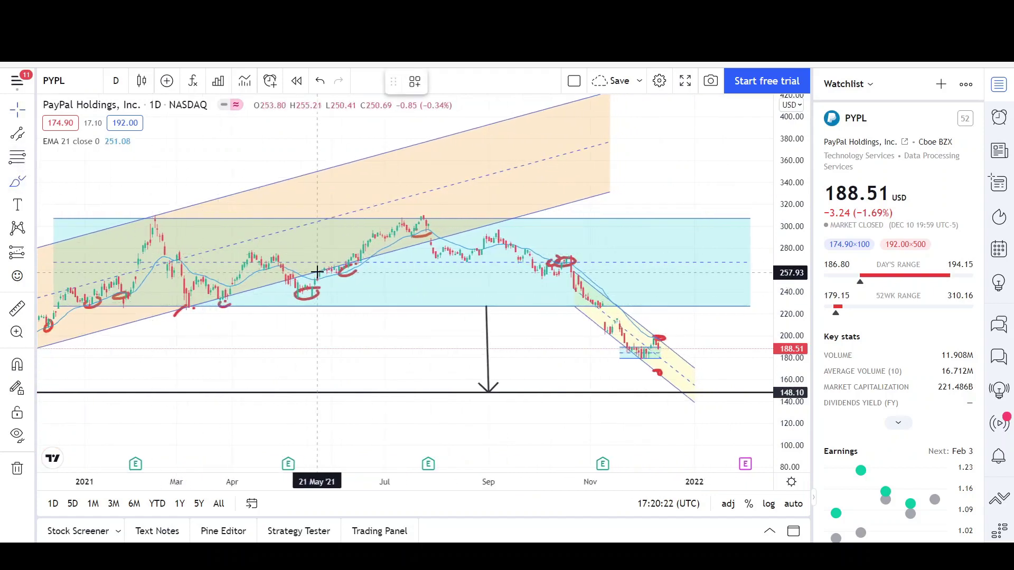
pyautogui.moveTo(285, 289)
pyautogui.mouseDown()
pyautogui.moveTo(323, 309)
pyautogui.moveTo(296, 285)
pyautogui.moveTo(301, 293)
pyautogui.moveTo(351, 248)
pyautogui.moveTo(407, 222)
pyautogui.mouseUp()
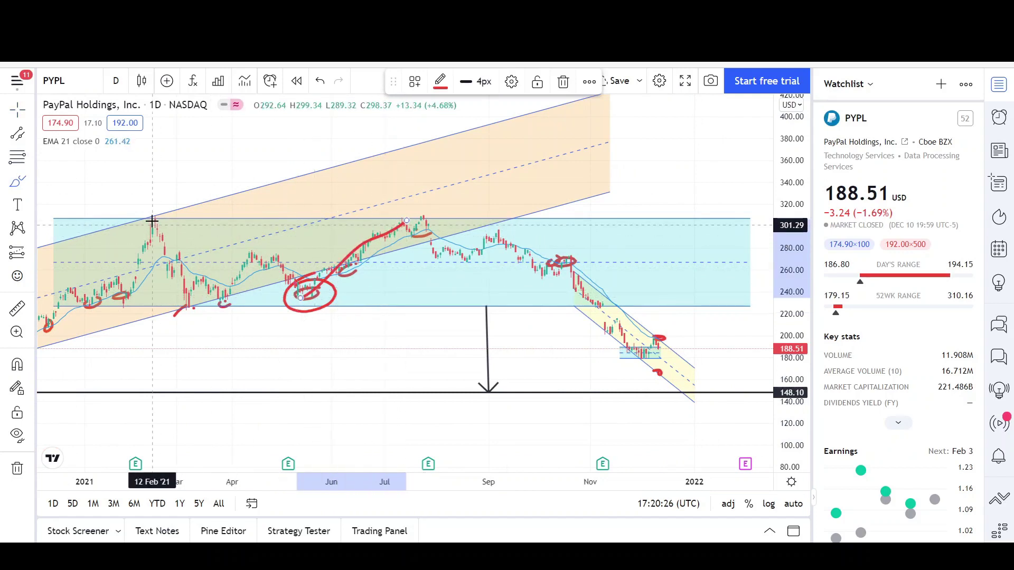
pyautogui.moveTo(163, 215)
pyautogui.mouseDown()
pyautogui.moveTo(151, 229)
pyautogui.moveTo(158, 216)
pyautogui.mouseUp()
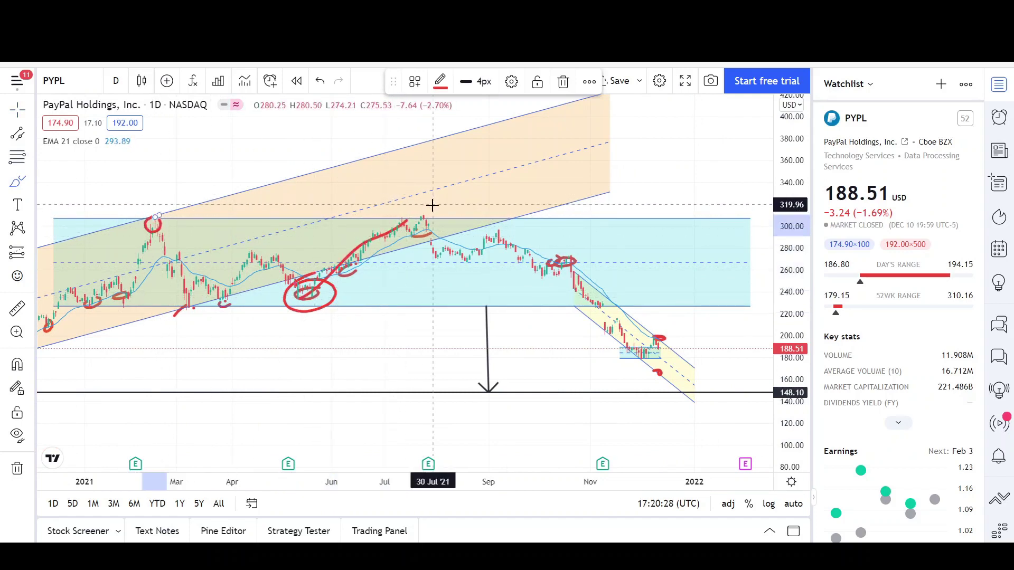
pyautogui.moveTo(394, 217); pyautogui.dragTo(415, 210)
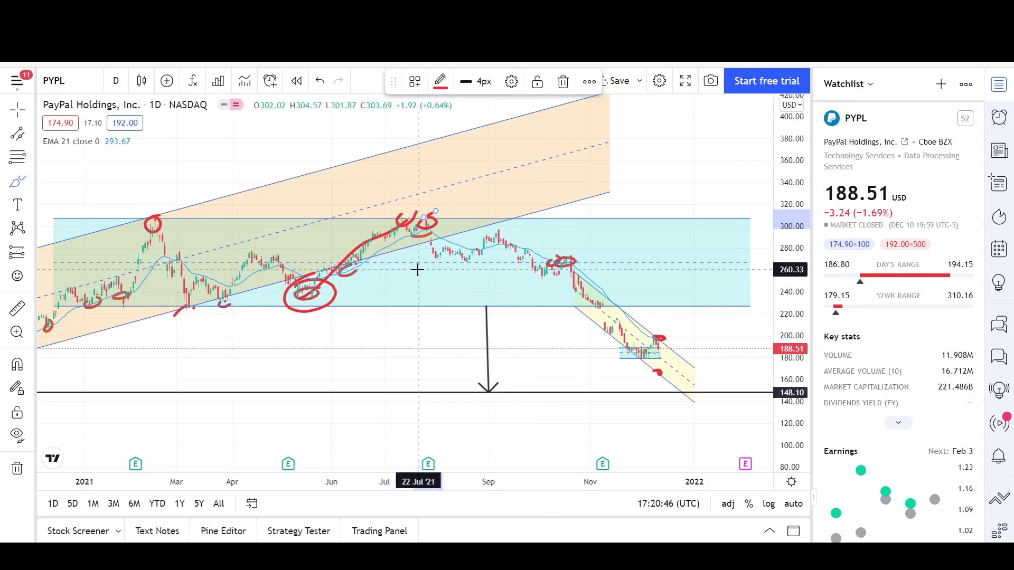
pyautogui.scroll(-2, 417, 267)
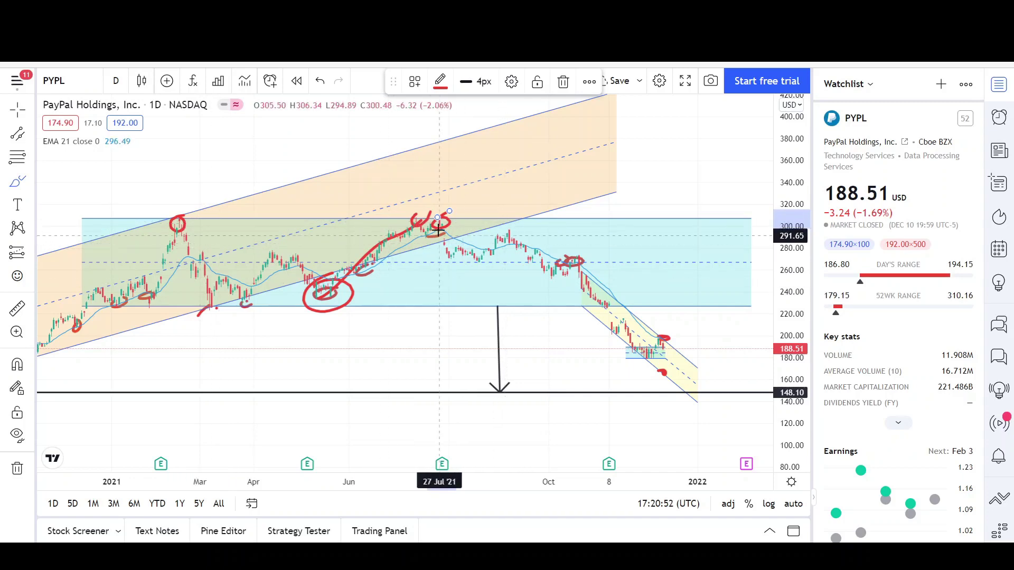
pyautogui.scroll(-2, 581, 264)
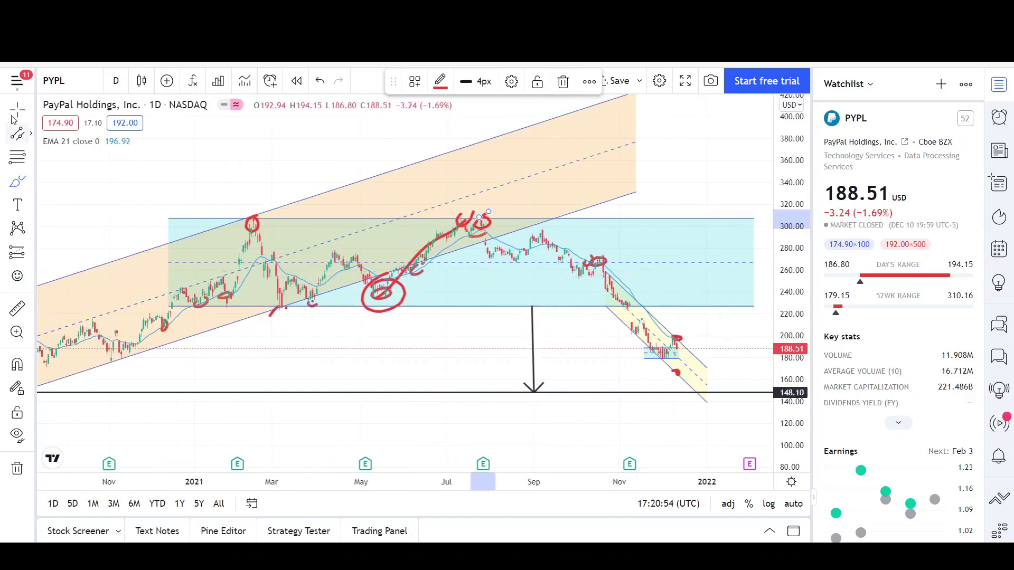
# Deselect the brush stroke and pan the chart toward the latest bars and lower prices.
pyautogui.click(437, 335)
pyautogui.scroll(-3, 438, 336)
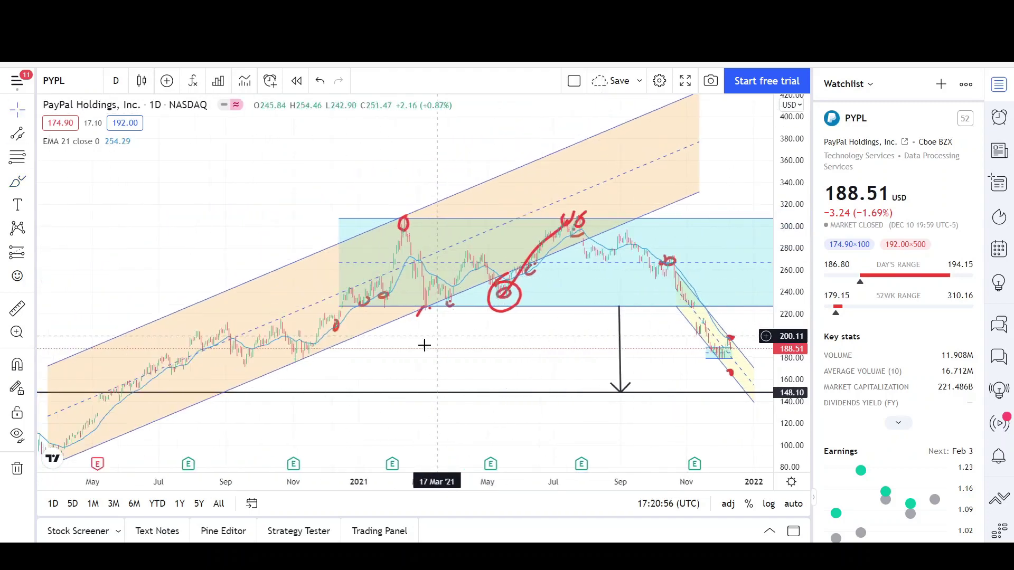
pyautogui.scroll(2, 584, 328)
pyautogui.moveTo(480, 350); pyautogui.dragTo(348, 335)
pyautogui.scroll(-2, 348, 334)
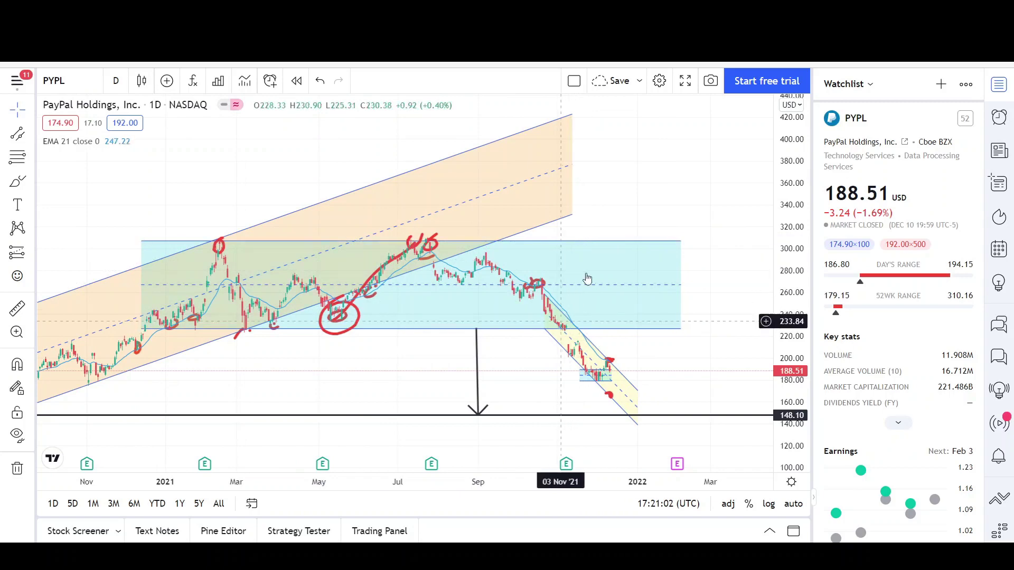
pyautogui.scroll(2, 586, 264)
pyautogui.scroll(-2, 619, 361)
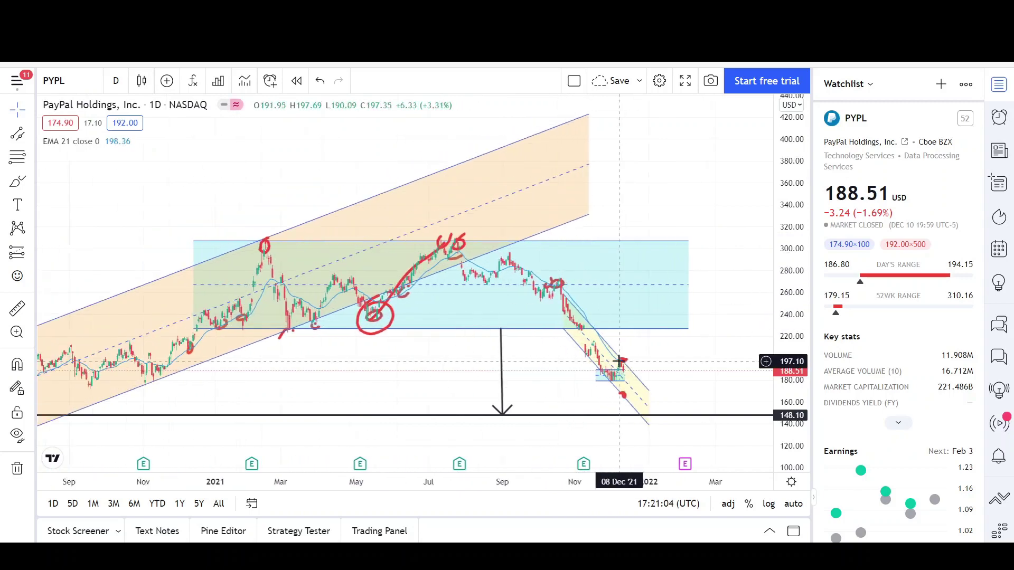
pyautogui.moveTo(695, 356); pyautogui.dragTo(692, 272)
pyautogui.scroll(4, 685, 300)
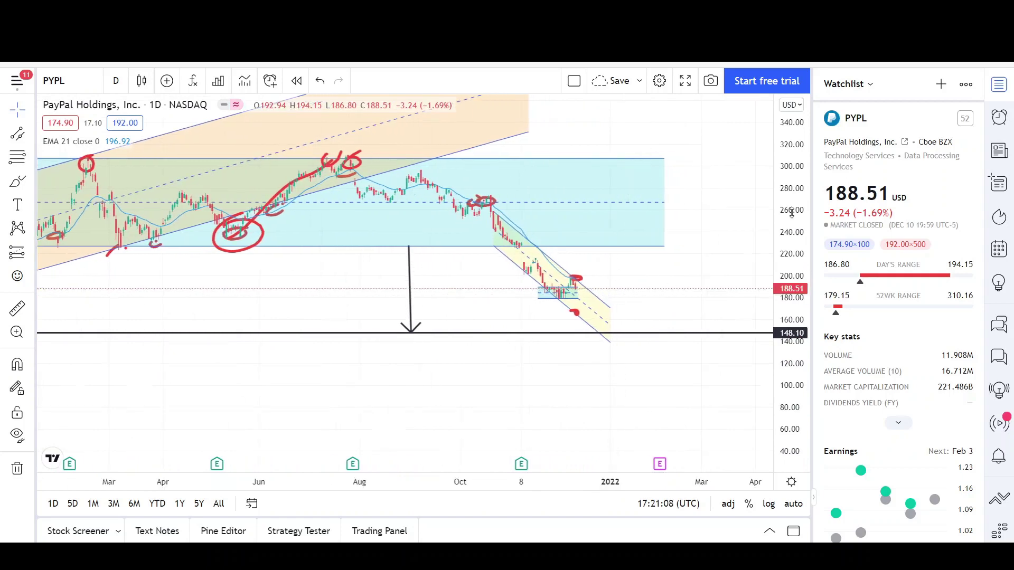
# Auto-fit the price scale, center on the December falling channel, and open the Lines flyout.
pyautogui.doubleClick(783, 272)
pyautogui.scroll(3, 581, 296)
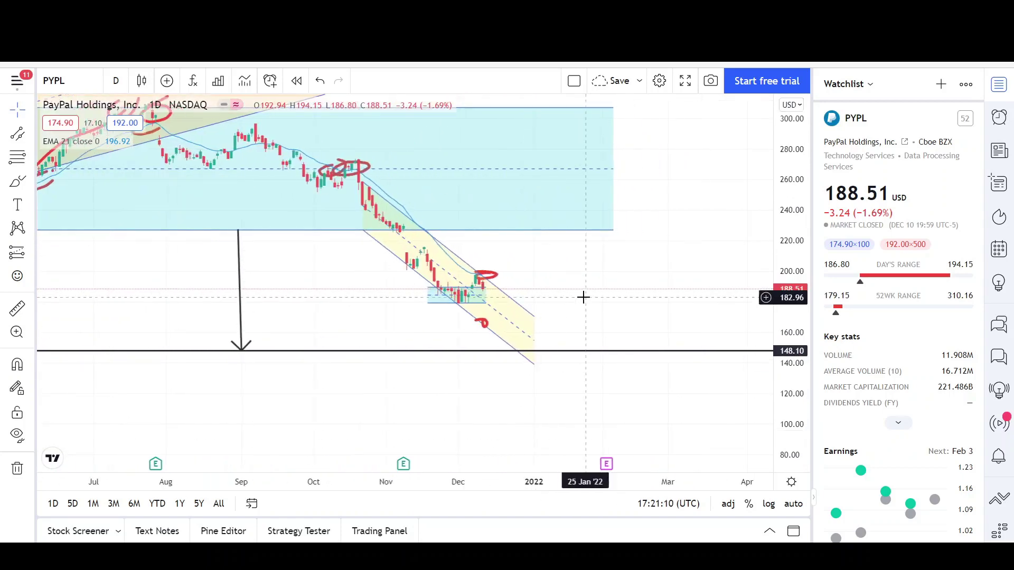
pyautogui.moveTo(652, 340); pyautogui.dragTo(724, 385)
pyautogui.moveTo(635, 338); pyautogui.dragTo(553, 317)
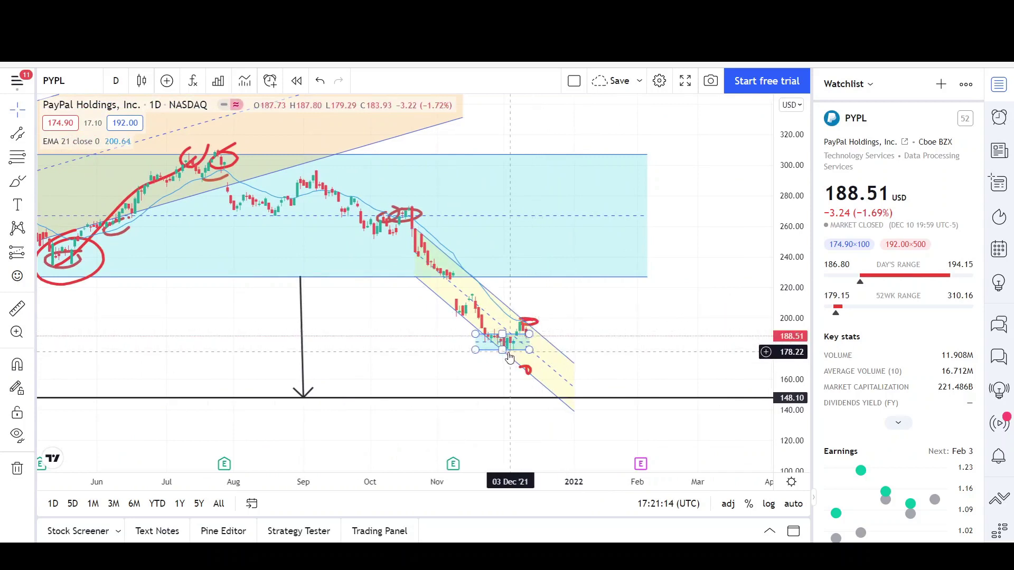
pyautogui.scroll(3, 507, 348)
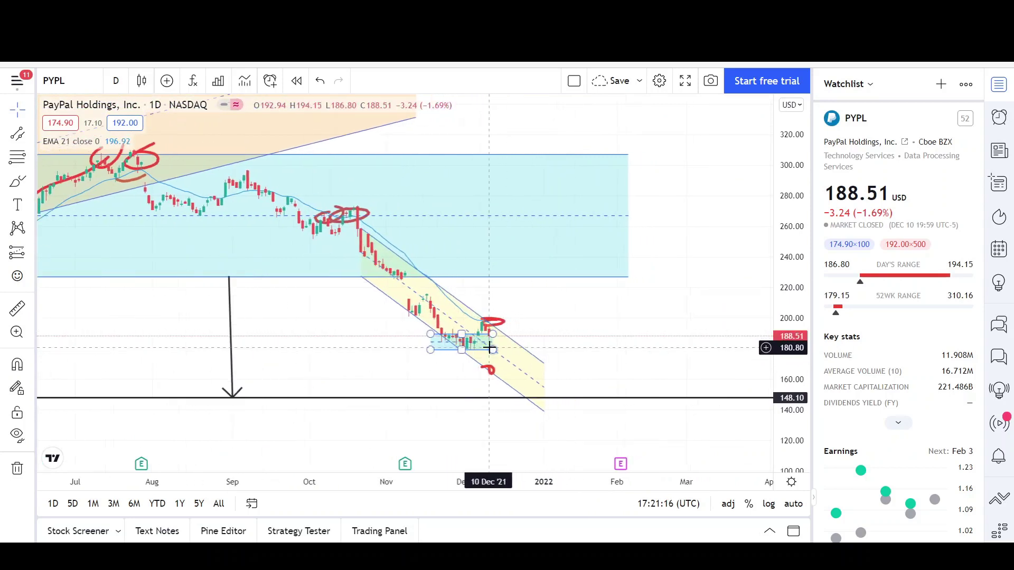
pyautogui.moveTo(688, 309); pyautogui.dragTo(738, 307)
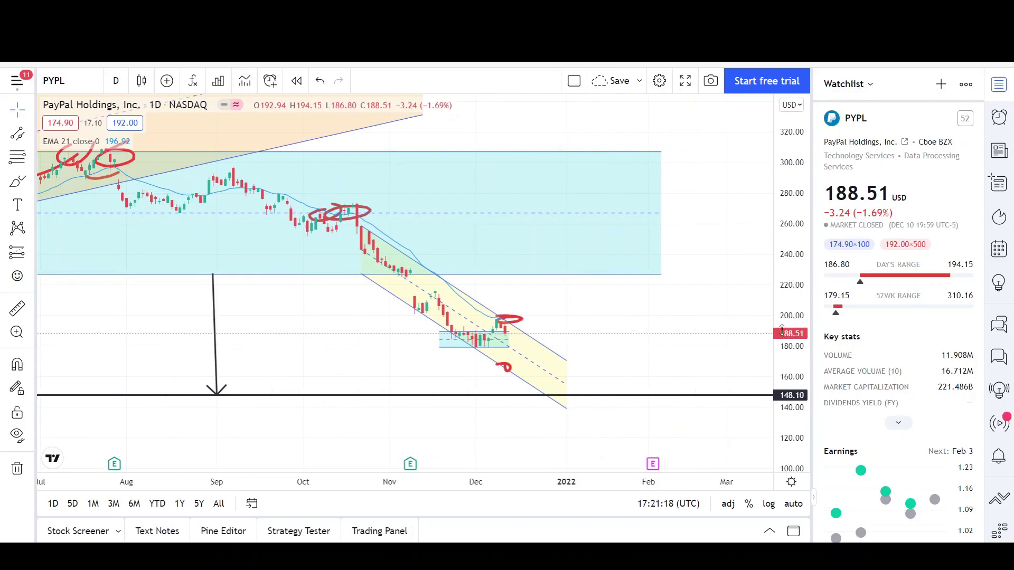
pyautogui.scroll(3, 656, 300)
pyautogui.moveTo(634, 317); pyautogui.dragTo(700, 263)
pyautogui.scroll(3, 512, 236)
pyautogui.moveTo(412, 256); pyautogui.dragTo(513, 264)
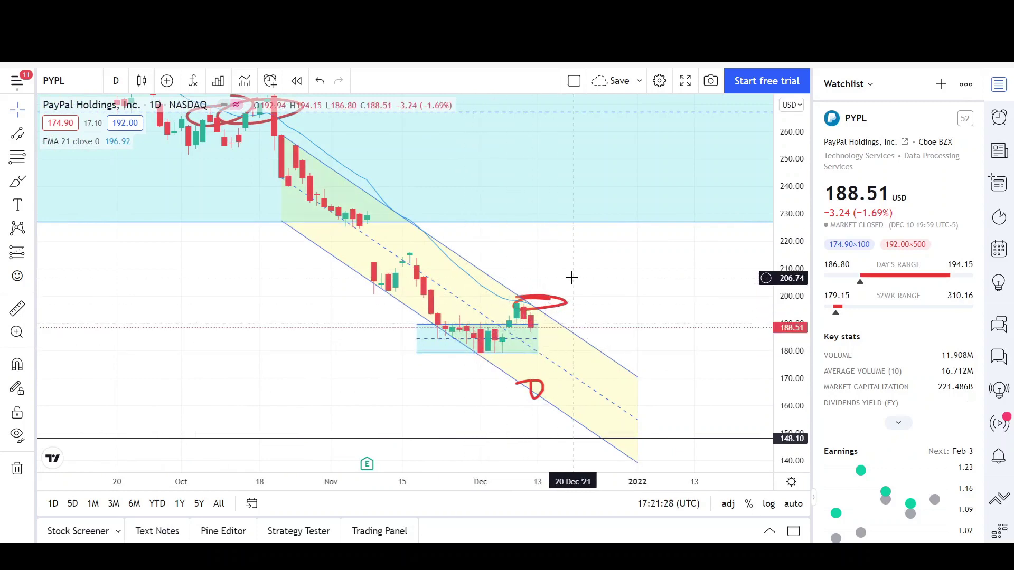
pyautogui.click(30, 136)
# Draw a black upward arrow from the December low onto the recent bounce.
pyautogui.click(79, 132)
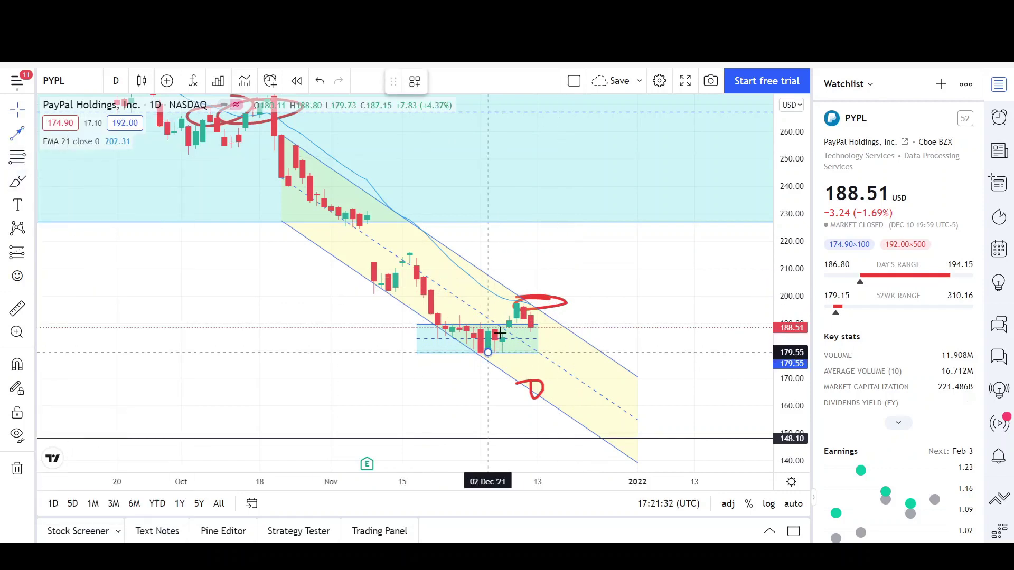
pyautogui.click(517, 302)
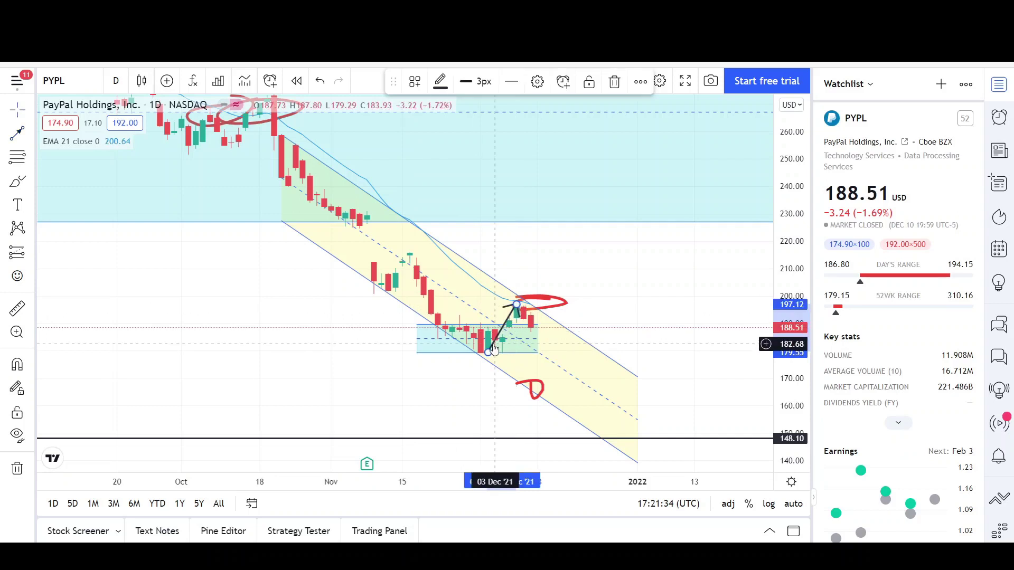
pyautogui.moveTo(493, 350); pyautogui.dragTo(537, 320)
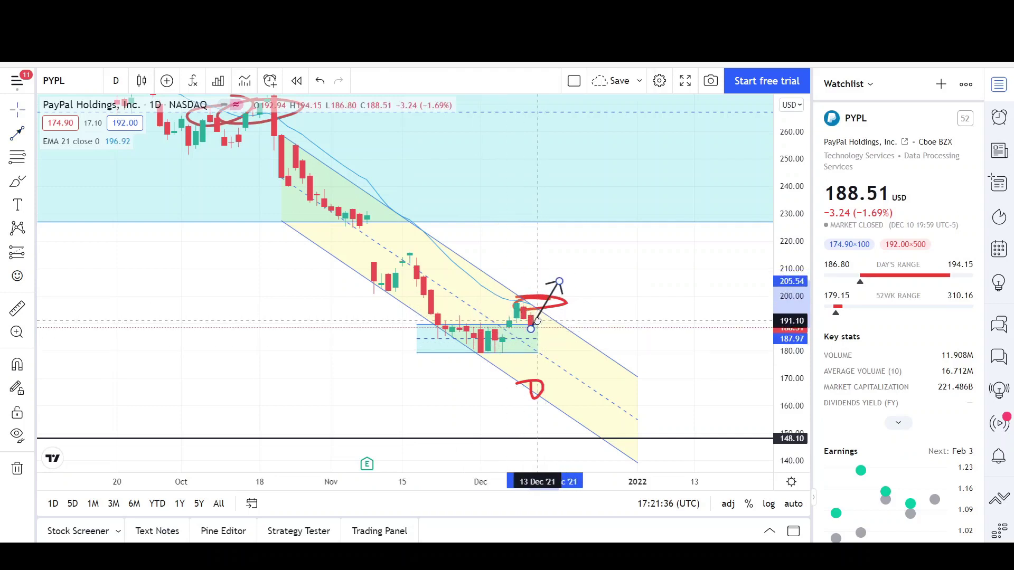
# Reshape the falling channel's upper-right end by dragging its handle.
pyautogui.click(606, 280)
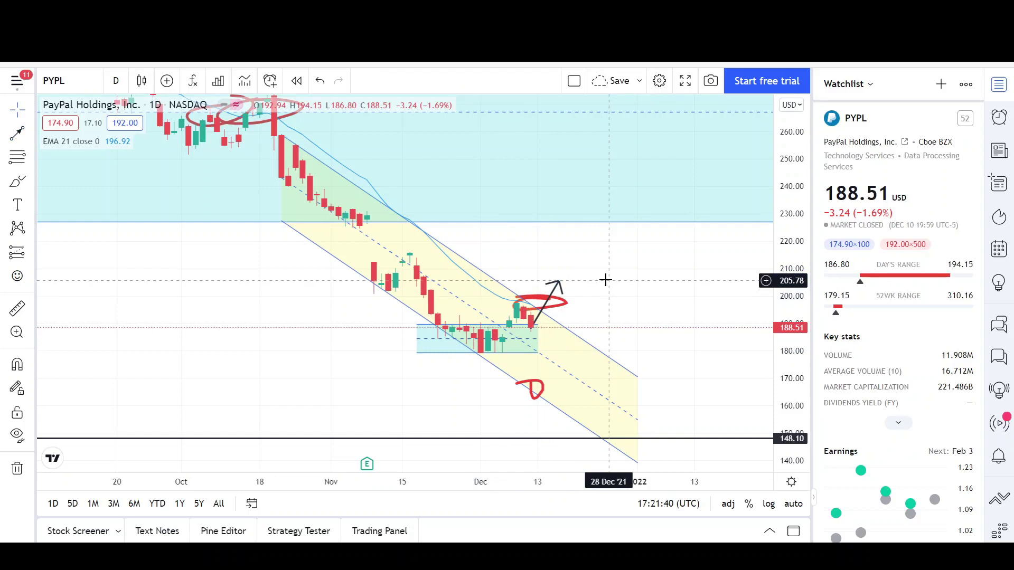
pyautogui.click(633, 373)
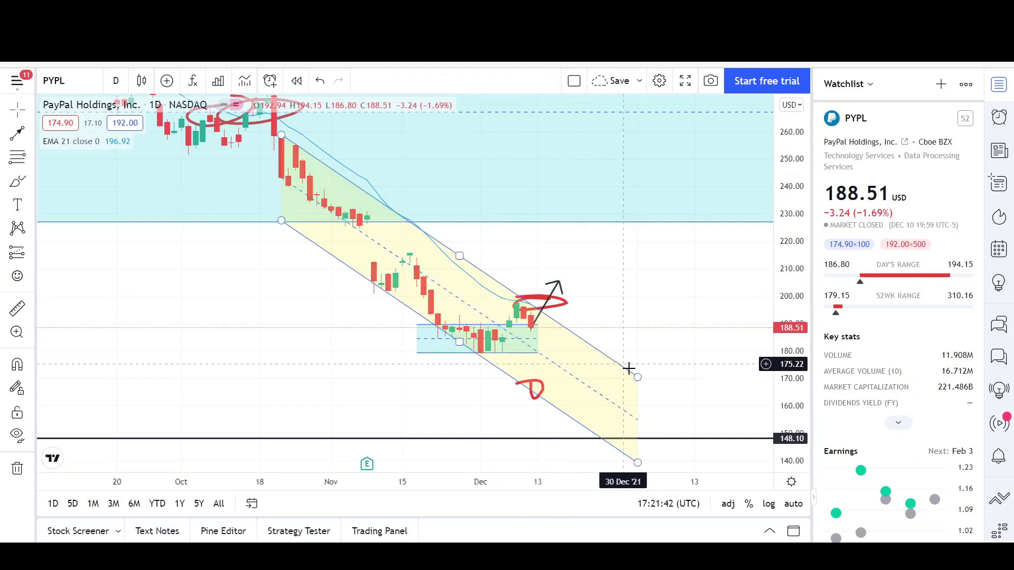
pyautogui.moveTo(639, 378); pyautogui.dragTo(637, 386)
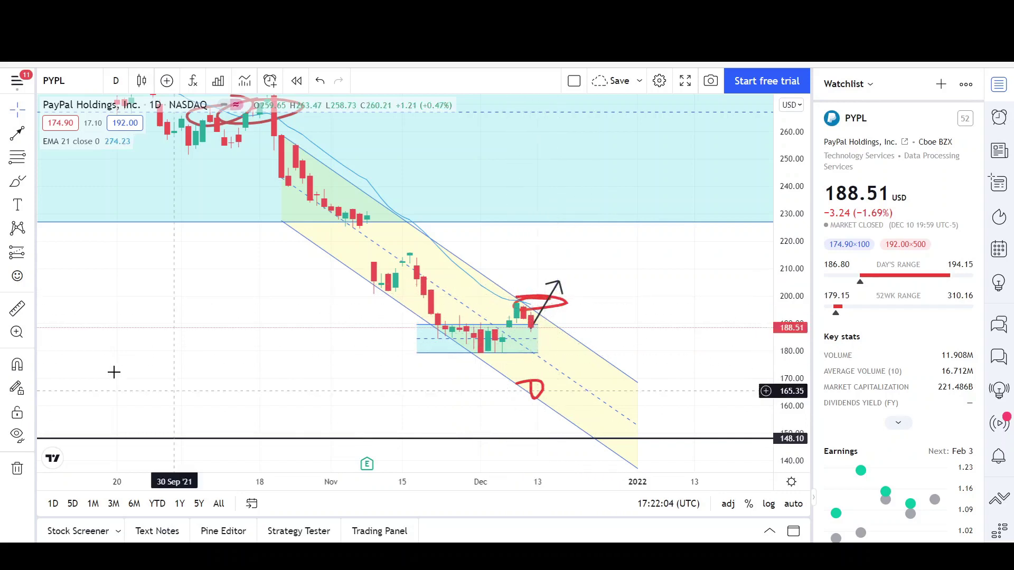
# Brush a red path down from the arrow tip, a horizontal stroke, and a loop around early-December candles.
pyautogui.click(16, 185)
pyautogui.moveTo(560, 284)
pyautogui.mouseDown()
pyautogui.moveTo(593, 285)
pyautogui.moveTo(617, 359)
pyautogui.mouseUp()
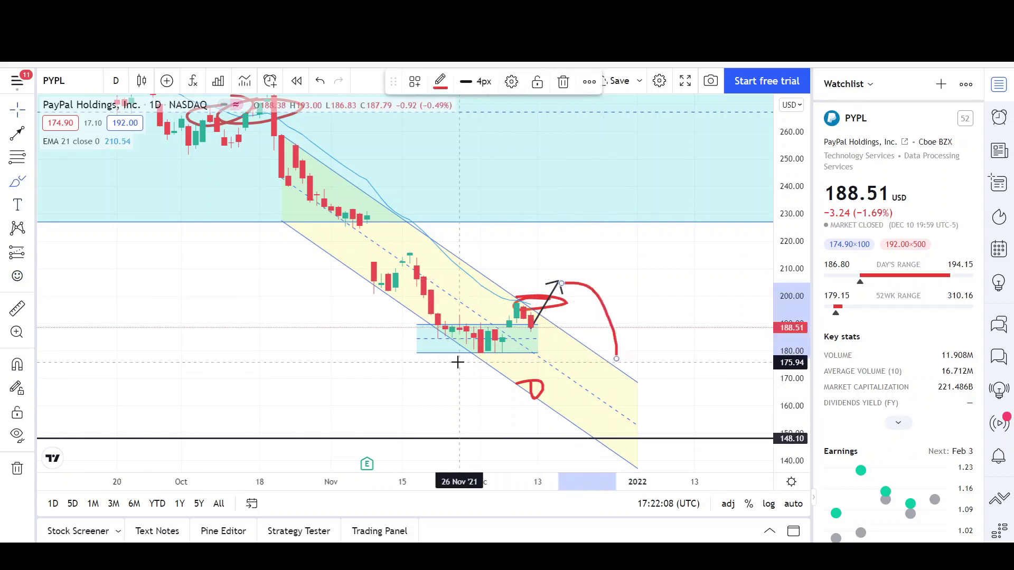
pyautogui.moveTo(463, 362); pyautogui.dragTo(645, 353)
pyautogui.moveTo(486, 344)
pyautogui.mouseDown()
pyautogui.moveTo(482, 365)
pyautogui.moveTo(480, 352)
pyautogui.mouseUp()
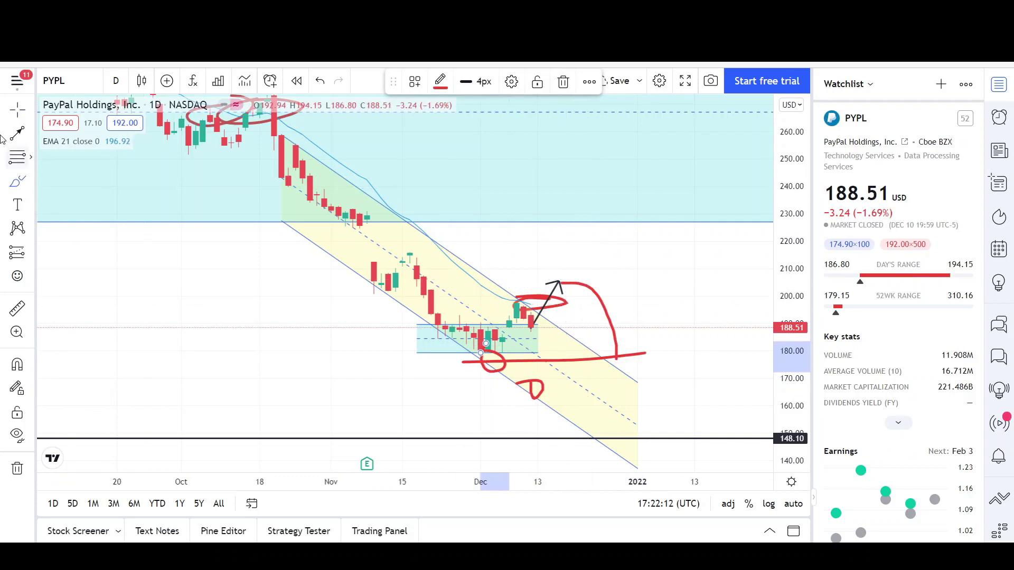
pyautogui.click(278, 318)
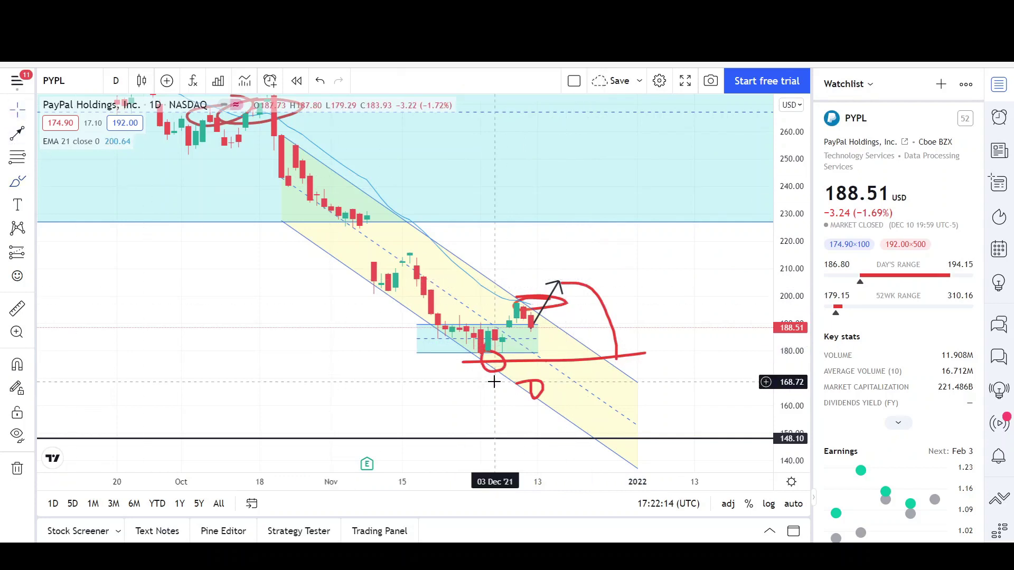
pyautogui.scroll(-3, 597, 338)
pyautogui.scroll(-3, 599, 340)
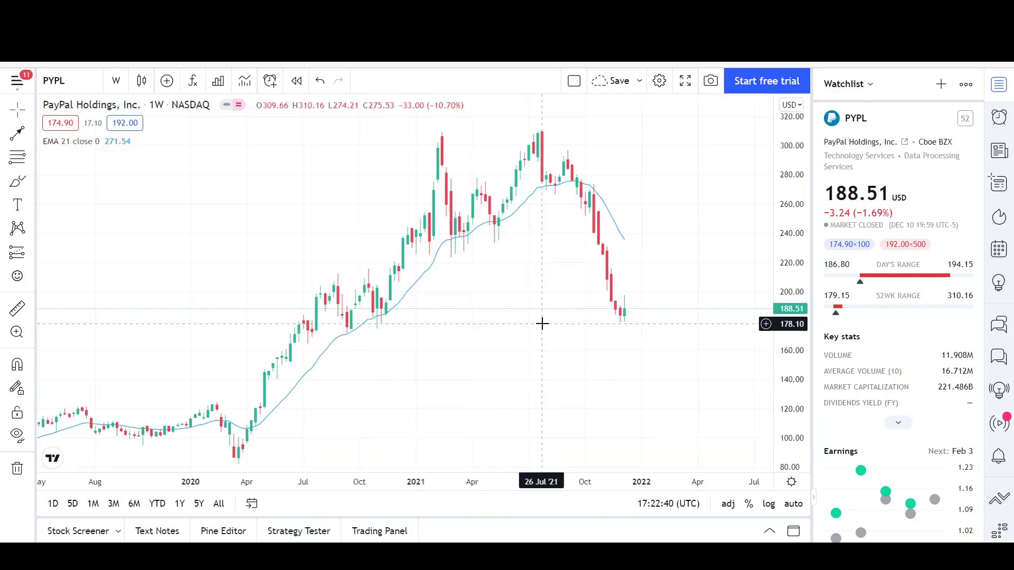
# Place a horizontal line at 176.75 on the weekly PYPL chart, just below the December lows.
pyautogui.click(31, 134)
pyautogui.click(105, 293)
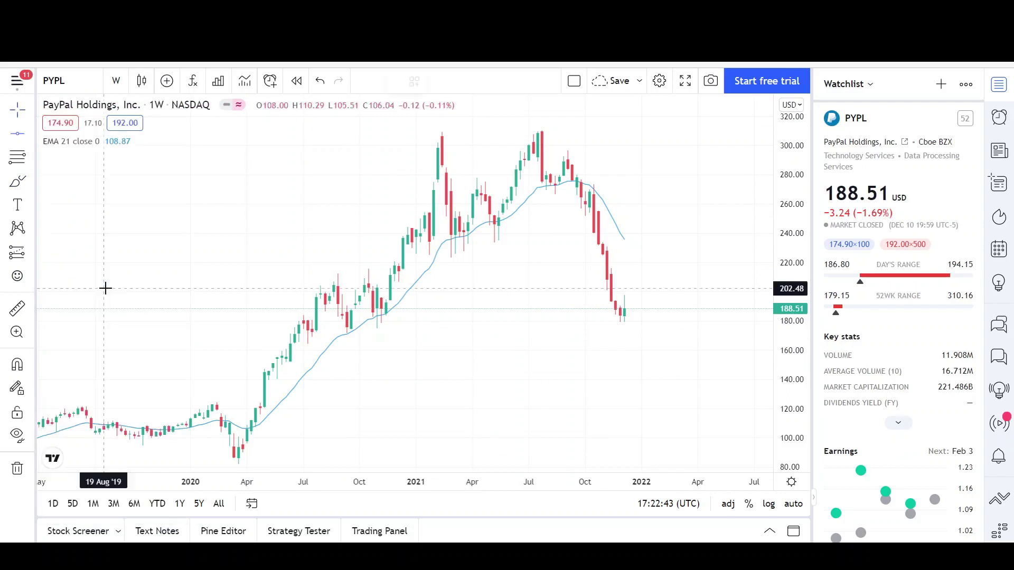
pyautogui.click(427, 326)
pyautogui.click(31, 110)
pyautogui.moveTo(584, 401); pyautogui.dragTo(455, 401)
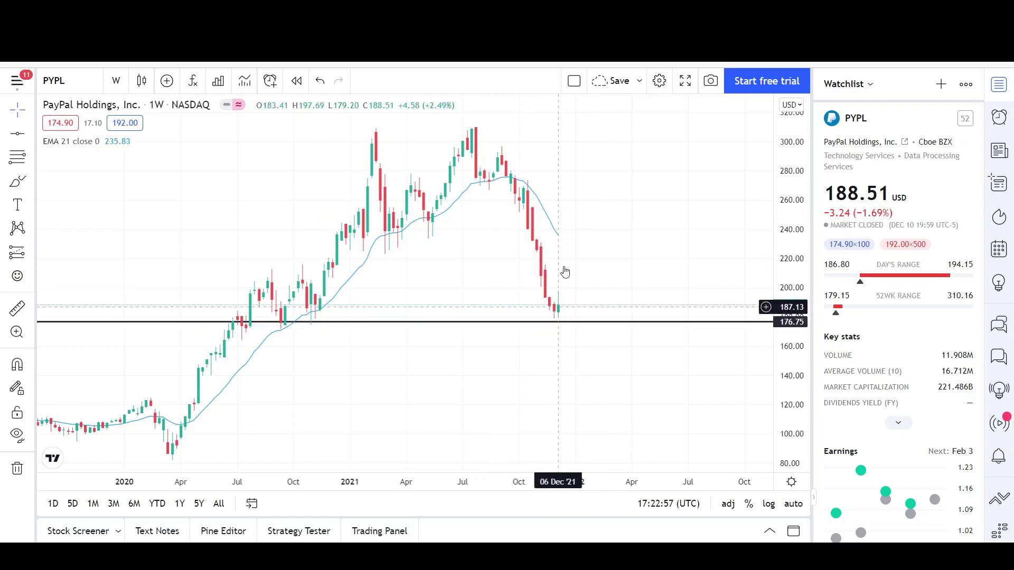
# Draw a parallel channel from the October high down to about 156.
pyautogui.click(32, 135)
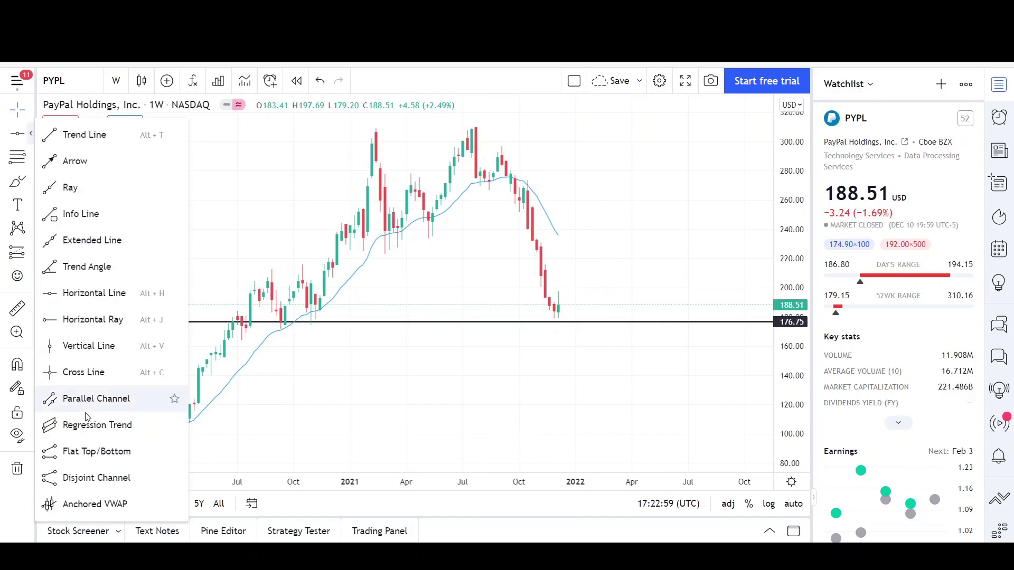
pyautogui.click(82, 410)
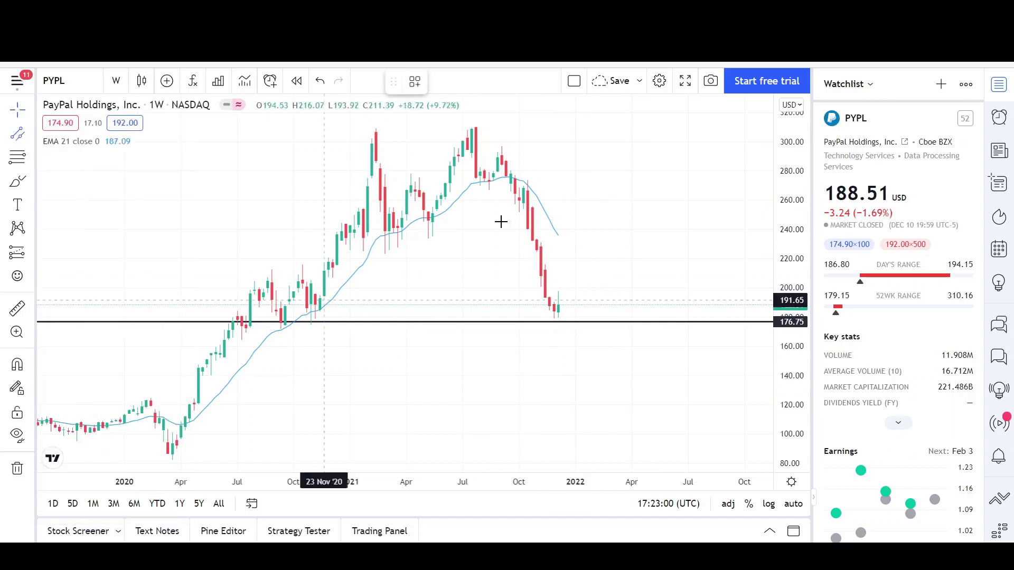
pyautogui.click(523, 166)
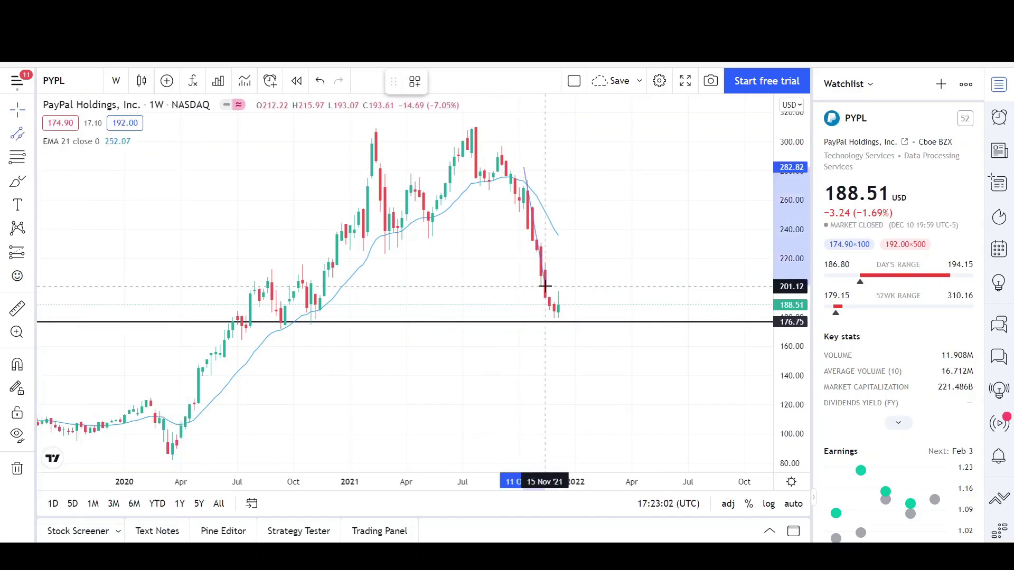
pyautogui.click(566, 352)
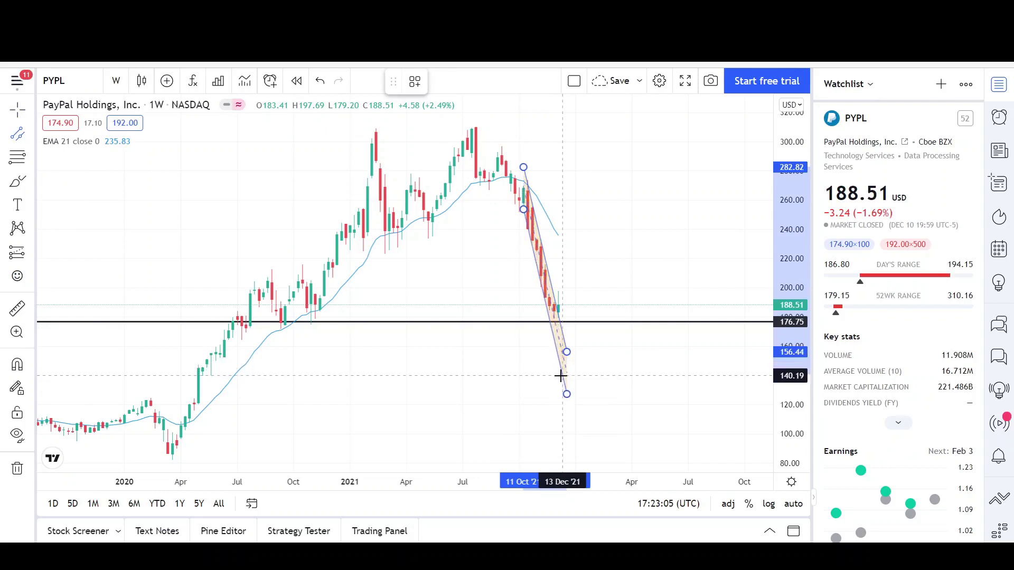
pyautogui.click(560, 378)
pyautogui.click(513, 226)
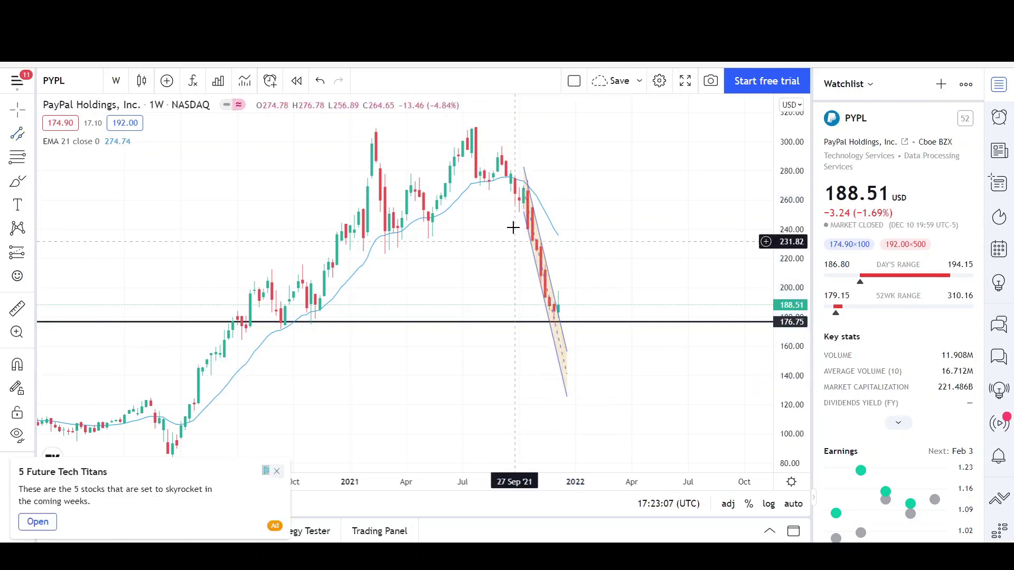
# Close the ad popups and extend the channel's lower end below the 176.75 support line.
pyautogui.click(275, 471)
pyautogui.click(722, 175)
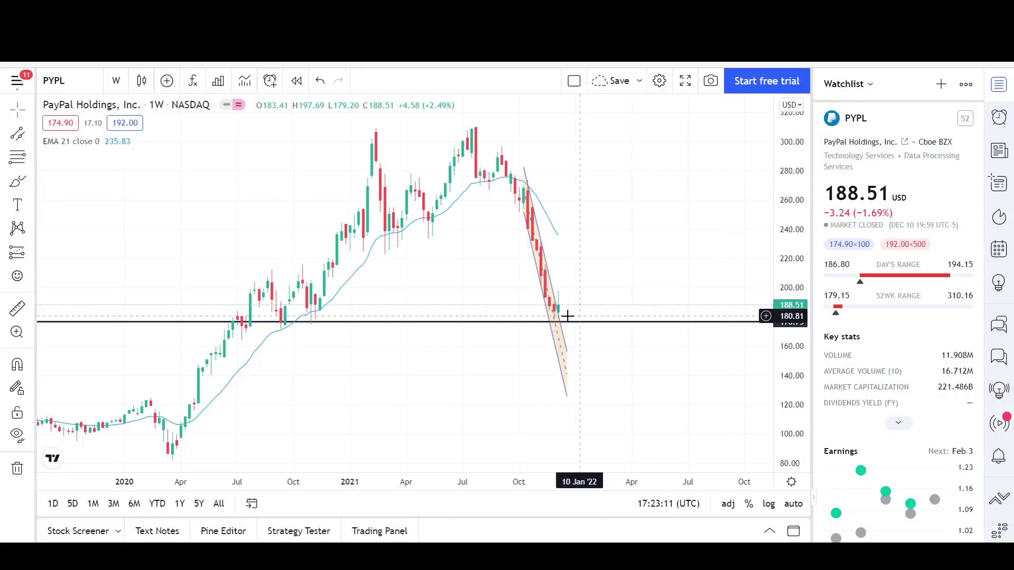
pyautogui.click(543, 334)
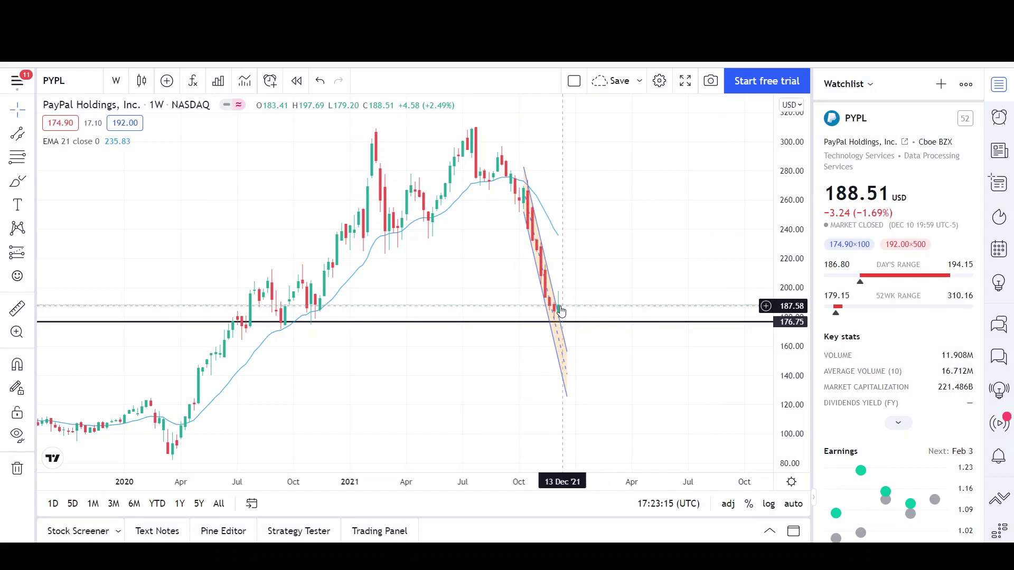
pyautogui.moveTo(570, 358); pyautogui.dragTo(568, 358)
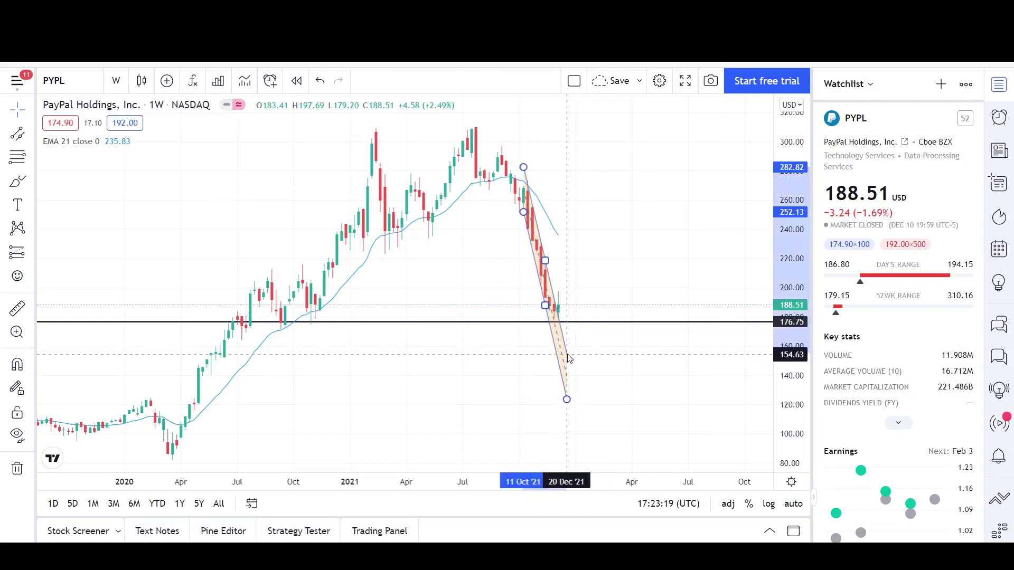
pyautogui.click(513, 362)
pyautogui.scroll(1, 511, 330)
pyautogui.click(17, 181)
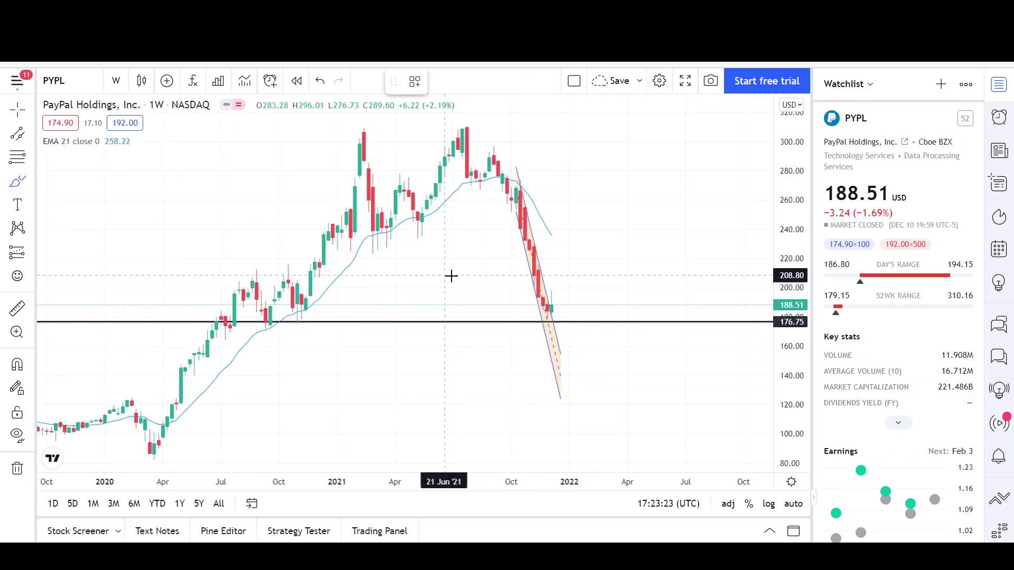
# Brush a red loop near the EMA, a zigzag over the 2020–2021 rally, and a 2022 squiggle.
pyautogui.moveTo(554, 228)
pyautogui.mouseDown()
pyautogui.moveTo(546, 233)
pyautogui.moveTo(558, 229)
pyautogui.mouseUp()
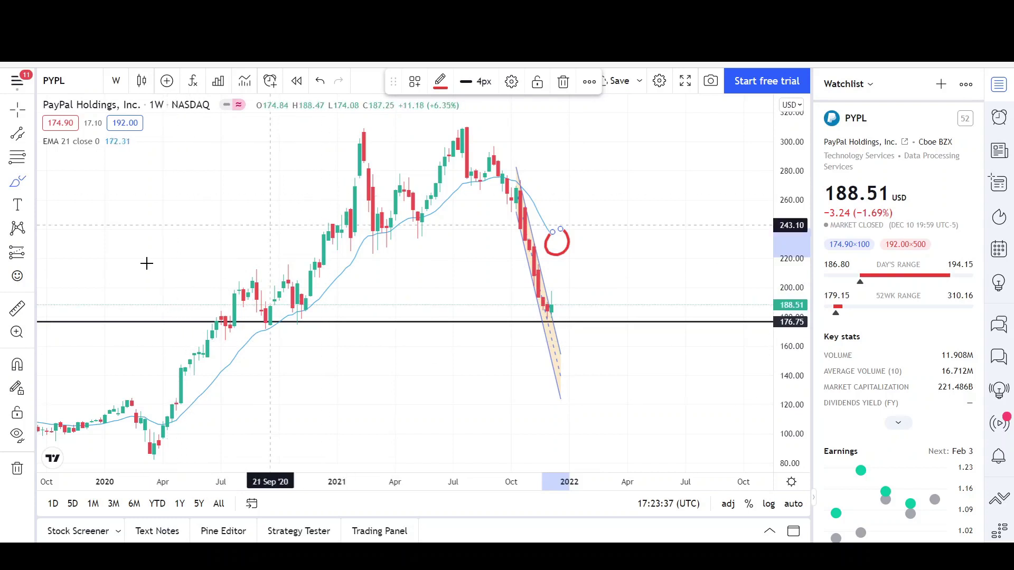
pyautogui.moveTo(146, 301)
pyautogui.mouseDown()
pyautogui.moveTo(168, 219)
pyautogui.moveTo(182, 237)
pyautogui.moveTo(211, 164)
pyautogui.moveTo(236, 206)
pyautogui.moveTo(271, 131)
pyautogui.mouseUp()
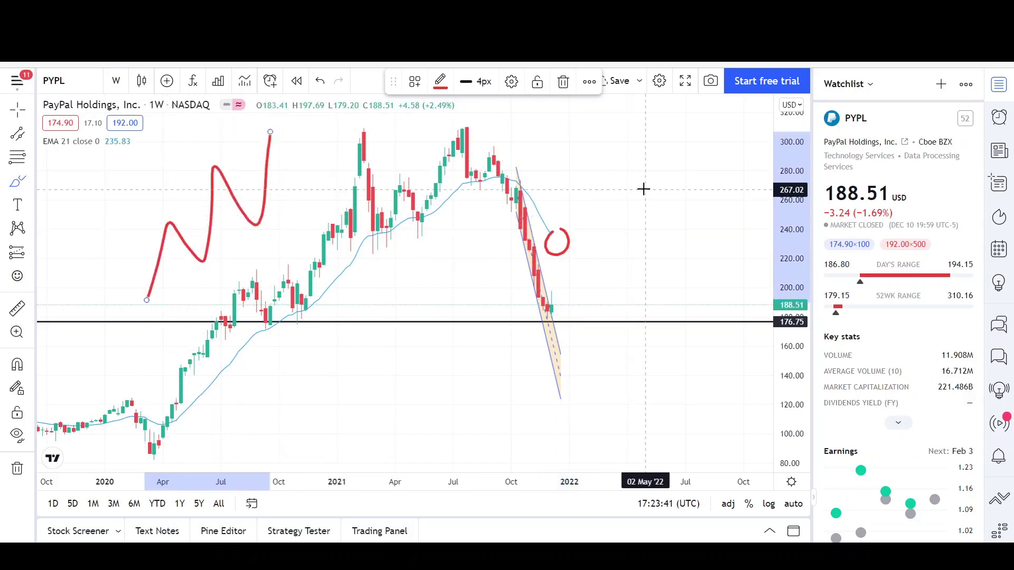
pyautogui.moveTo(640, 179)
pyautogui.mouseDown()
pyautogui.moveTo(638, 236)
pyautogui.moveTo(655, 243)
pyautogui.moveTo(645, 281)
pyautogui.mouseUp()
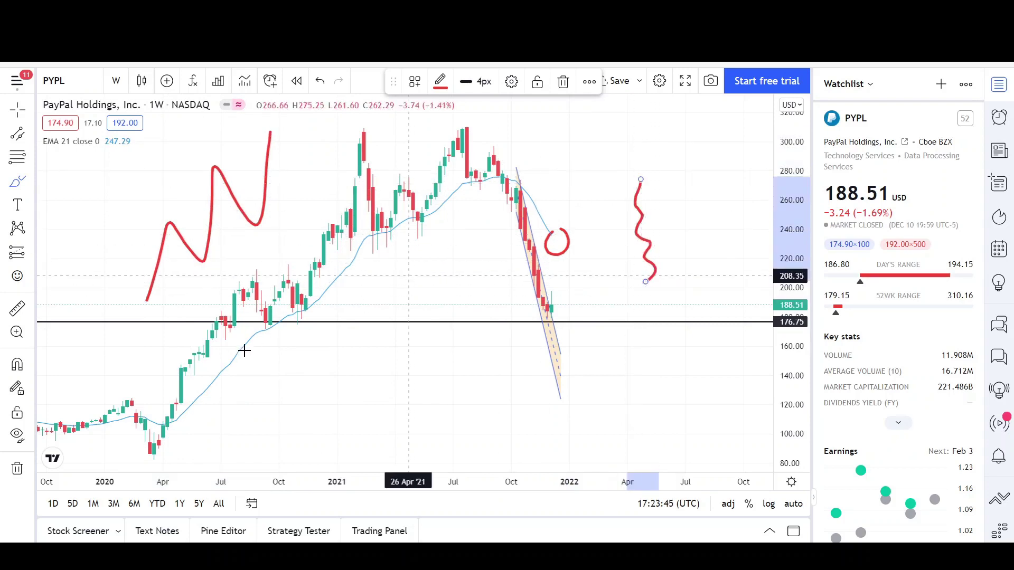
pyautogui.click(18, 111)
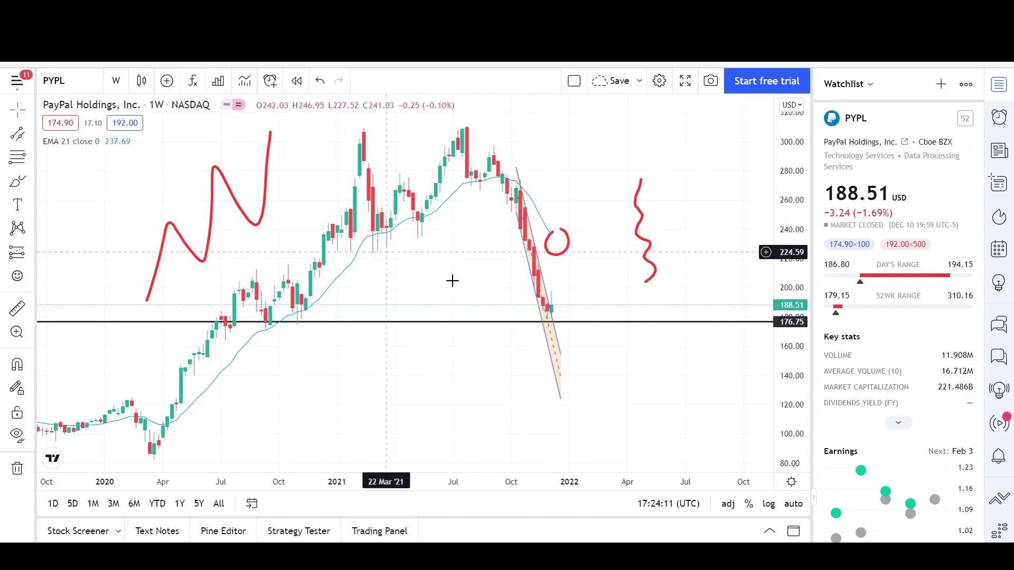
pyautogui.moveTo(528, 288); pyautogui.dragTo(536, 328)
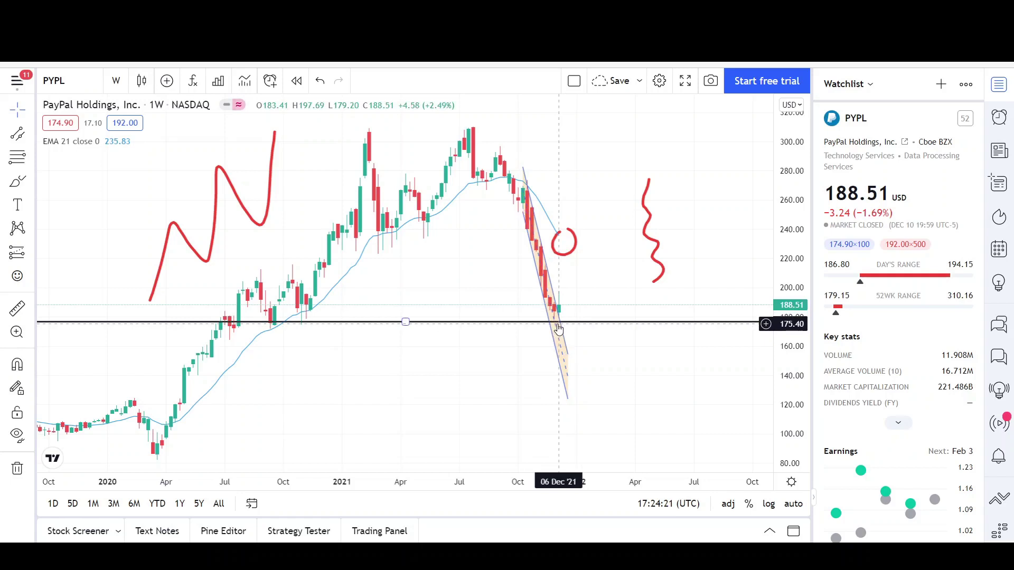
pyautogui.scroll(-5, 543, 335)
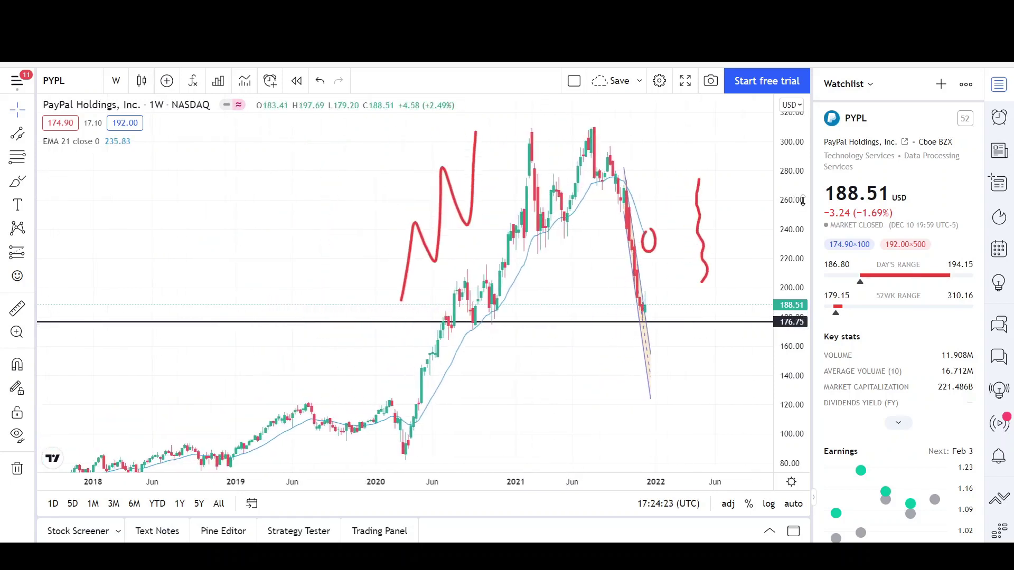
pyautogui.scroll(-2, 776, 152)
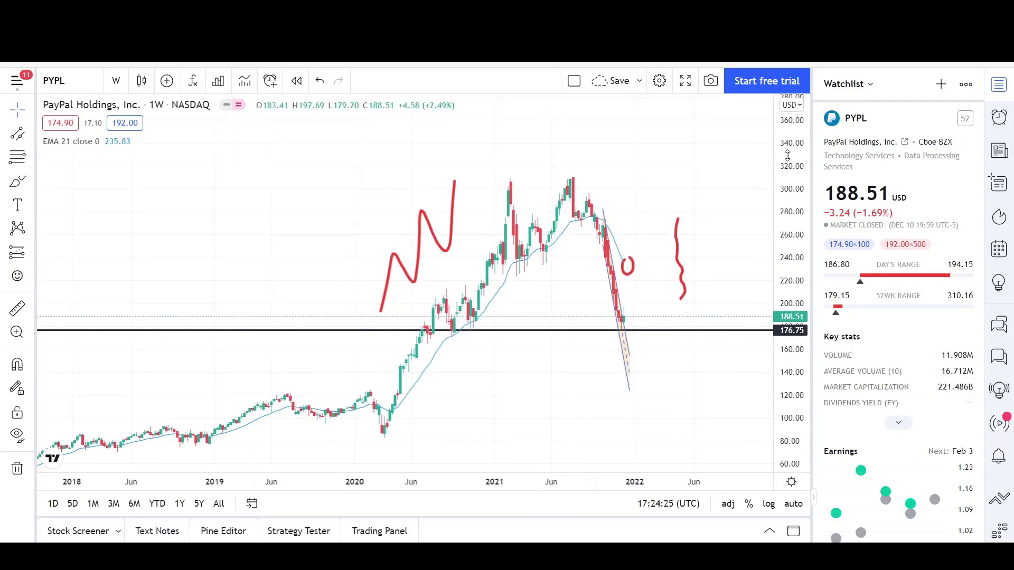
pyautogui.scroll(-3, 787, 155)
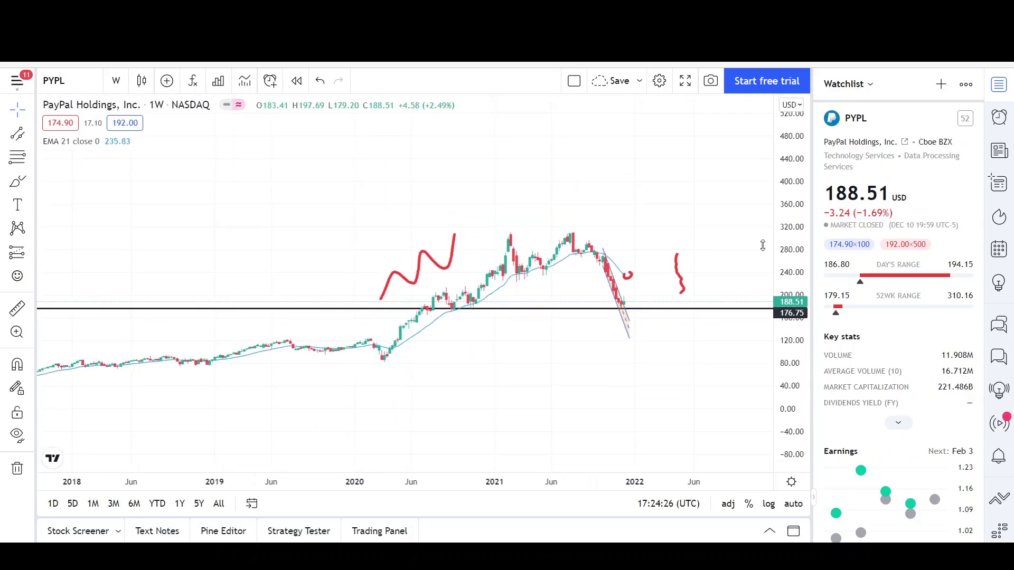
pyautogui.click(30, 134)
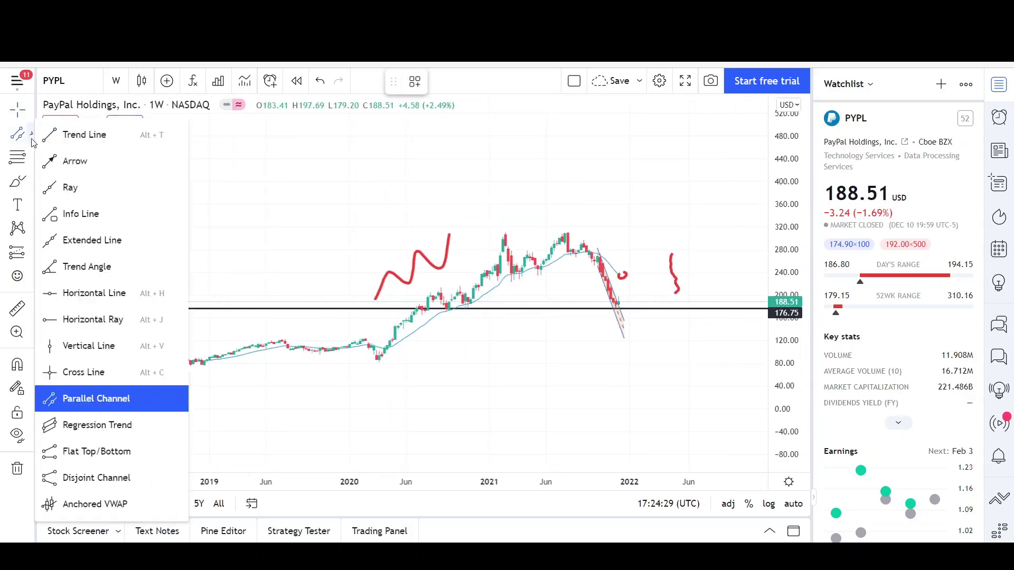
pyautogui.click(109, 166)
pyautogui.click(387, 322)
pyautogui.click(600, 206)
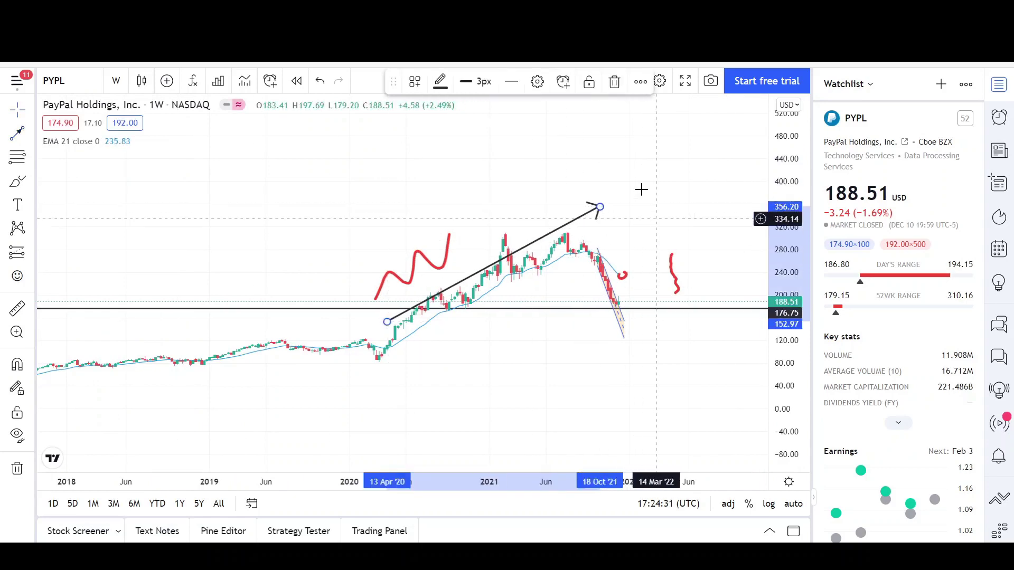
pyautogui.click(643, 188)
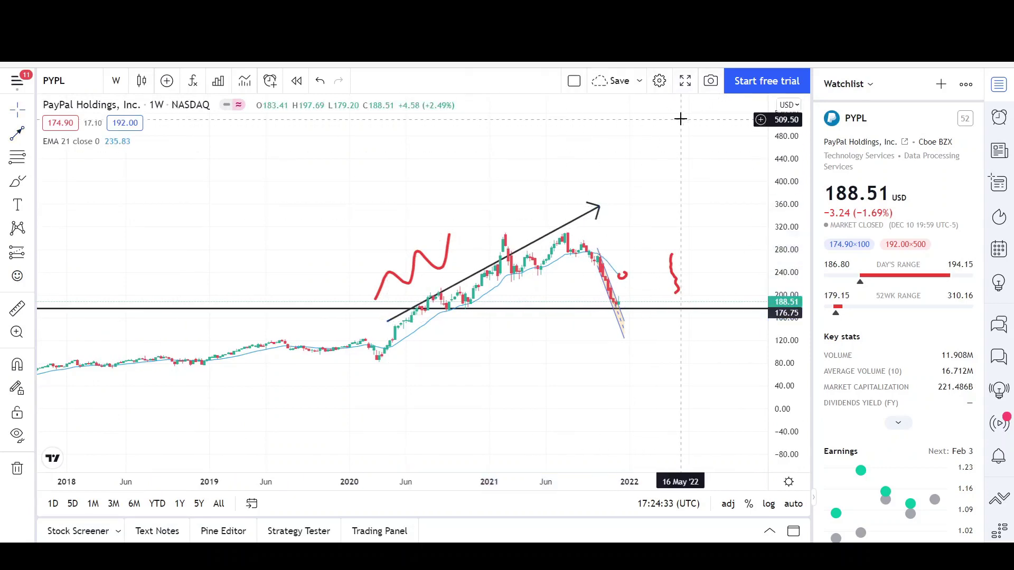
pyautogui.moveTo(525, 248)
pyautogui.mouseDown()
pyautogui.moveTo(638, 176)
pyautogui.moveTo(508, 213)
pyautogui.mouseUp()
pyautogui.press('Delete')
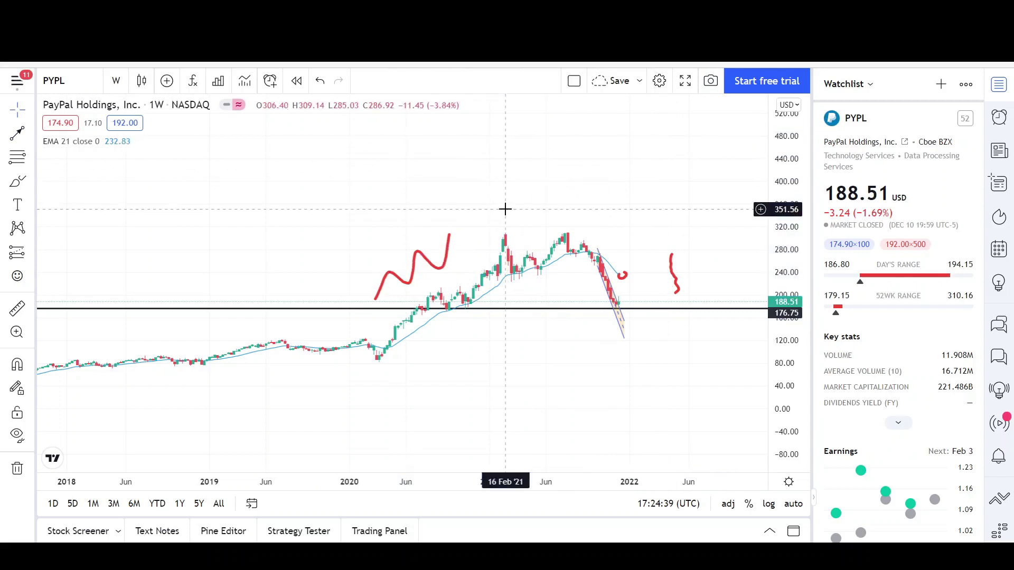
pyautogui.scroll(2, 544, 280)
pyautogui.scroll(2, 544, 282)
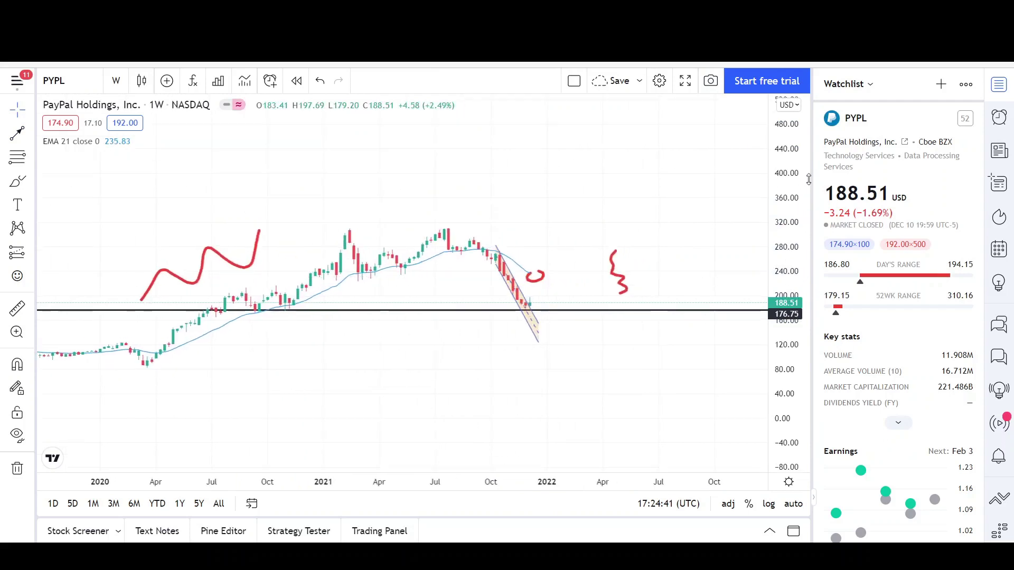
pyautogui.moveTo(458, 207)
pyautogui.mouseDown()
pyautogui.moveTo(640, 207)
pyautogui.moveTo(541, 186)
pyautogui.mouseUp()
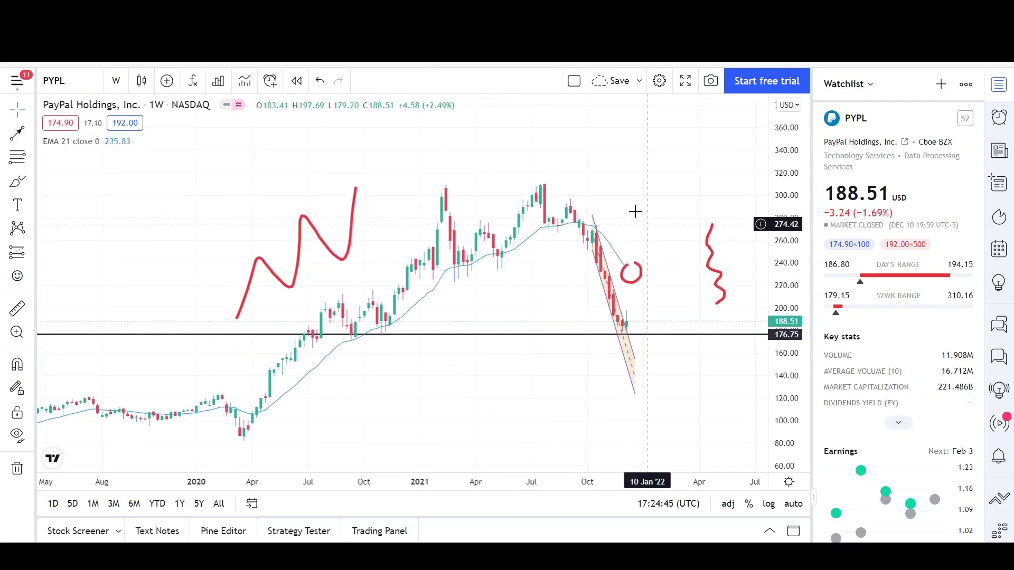
pyautogui.moveTo(621, 214); pyautogui.dragTo(556, 214)
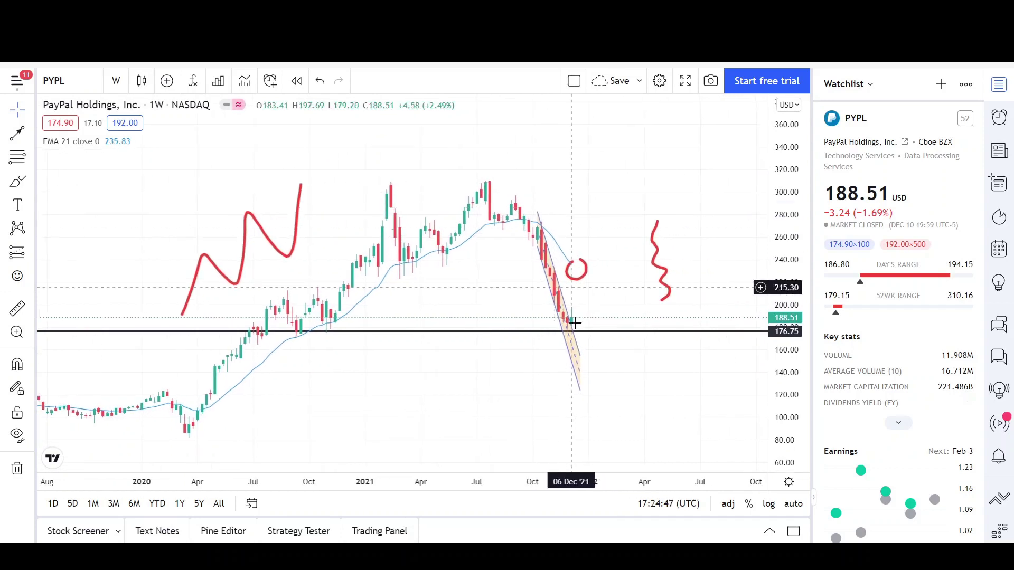